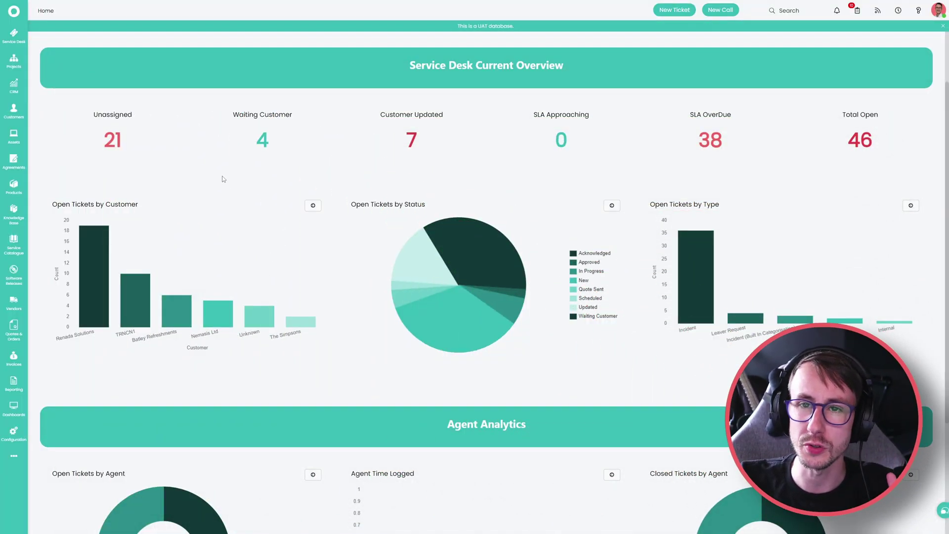
Open ticket 1383 from Triage and add a to-do item reading 'Manually Type in Here'
{"action": "left_click", "coordinate": [14, 35]}
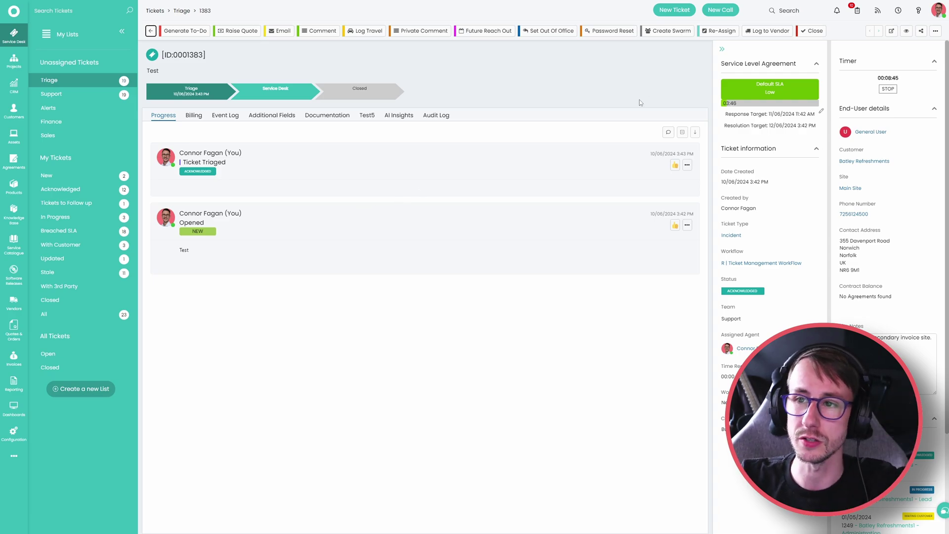
{"action": "left_click", "coordinate": [935, 31]}
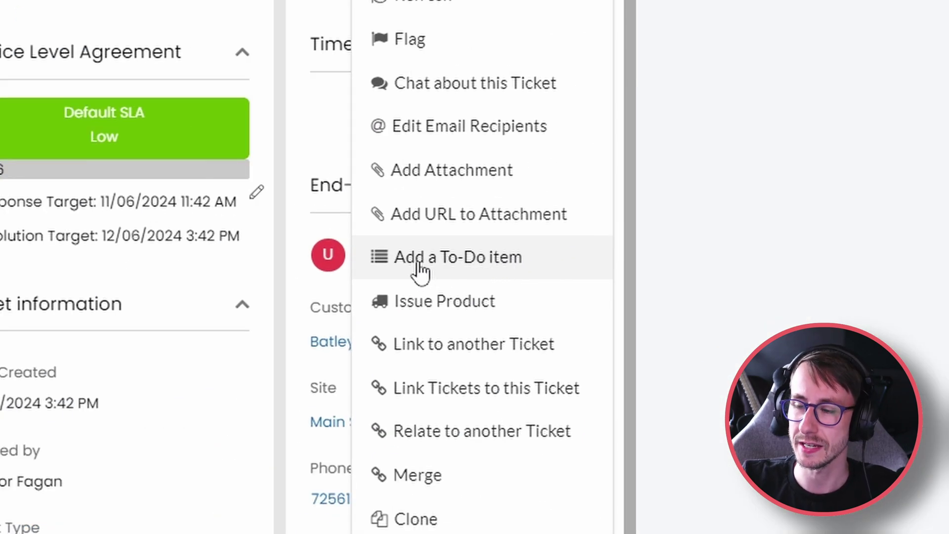
{"action": "left_click", "coordinate": [420, 271]}
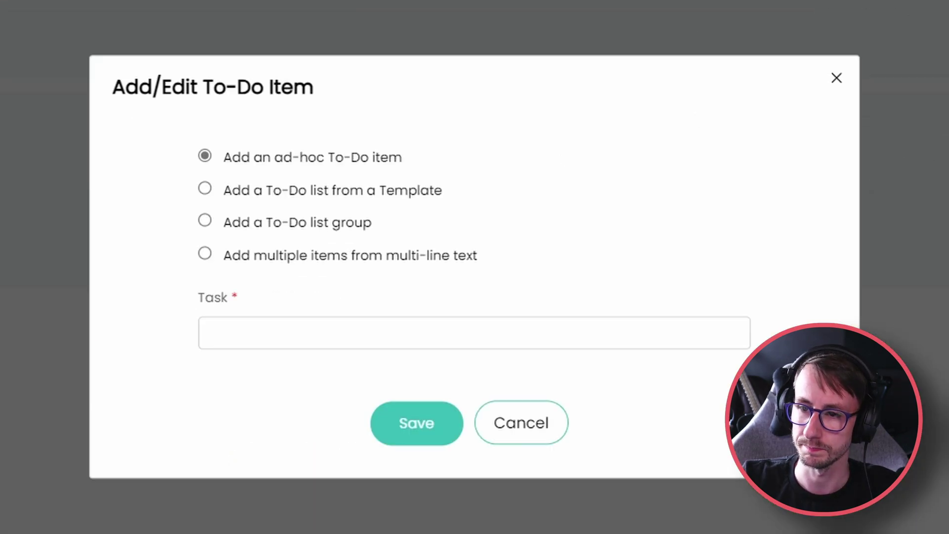
{"action": "left_click", "coordinate": [290, 335]}
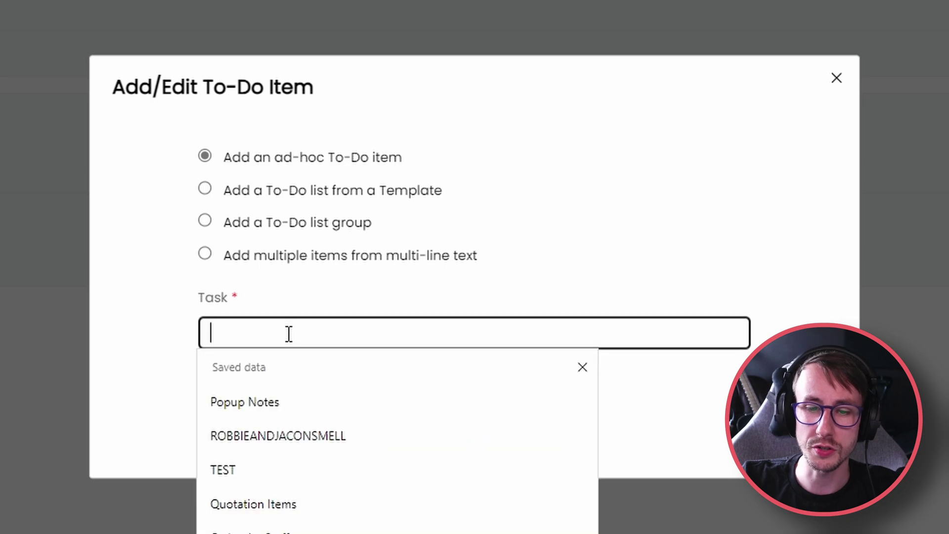
{"action": "type", "text": "Manually Type"}
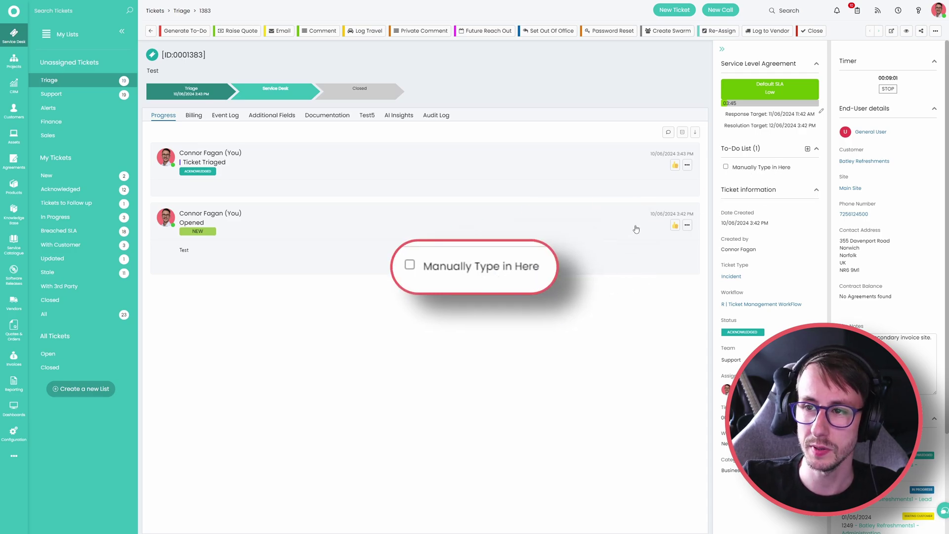
Add the Test Group to-do list group to ticket 1383 and save it
{"action": "left_click", "coordinate": [935, 30]}
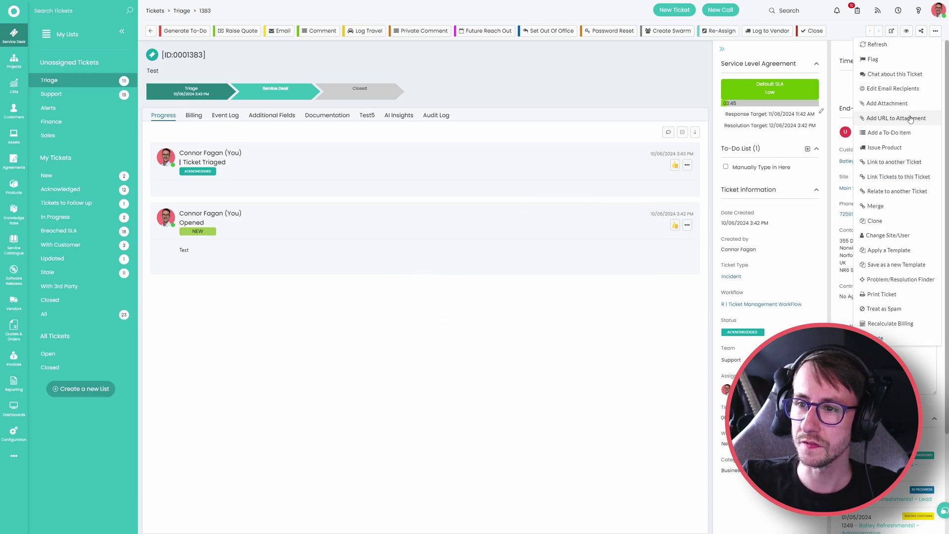
{"action": "left_click", "coordinate": [889, 132]}
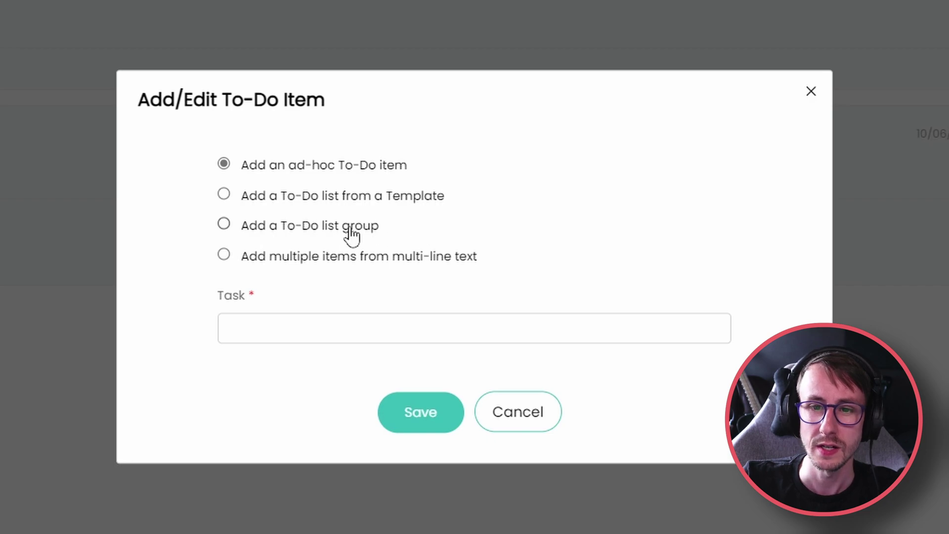
{"action": "left_click", "coordinate": [351, 236]}
{"action": "left_click", "coordinate": [422, 324]}
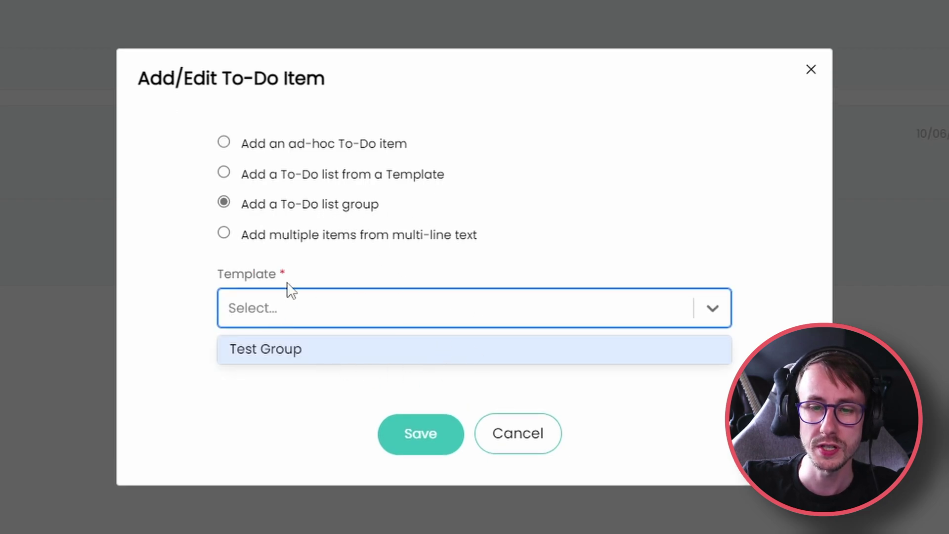
{"action": "left_click", "coordinate": [325, 347]}
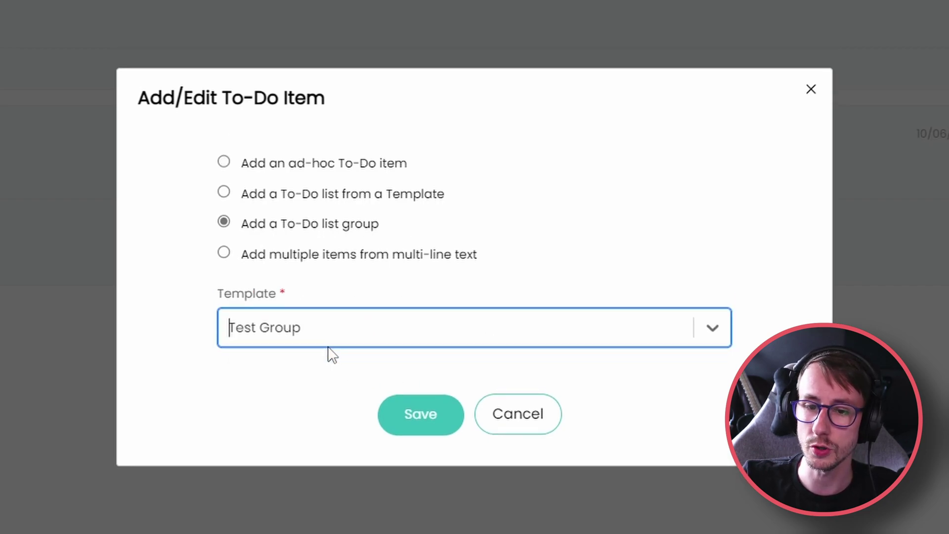
{"action": "left_click", "coordinate": [399, 416]}
{"action": "left_click", "coordinate": [399, 415]}
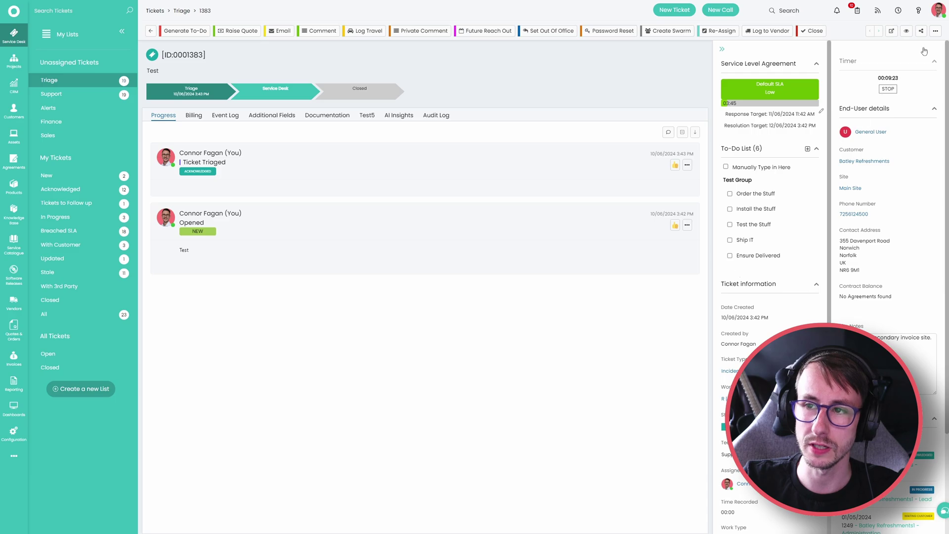
{"action": "left_click", "coordinate": [935, 31]}
{"action": "left_click", "coordinate": [882, 131]}
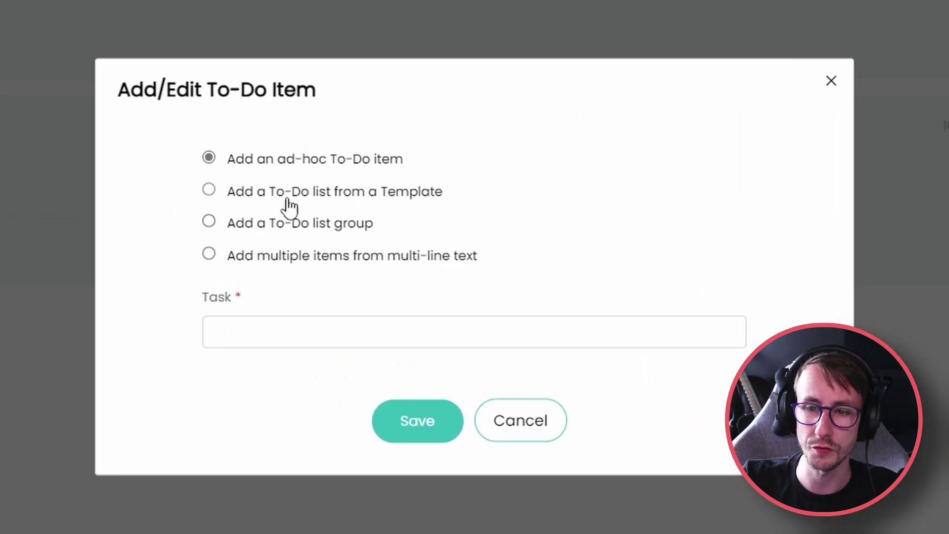
{"action": "left_click", "coordinate": [288, 199]}
{"action": "left_click", "coordinate": [329, 280]}
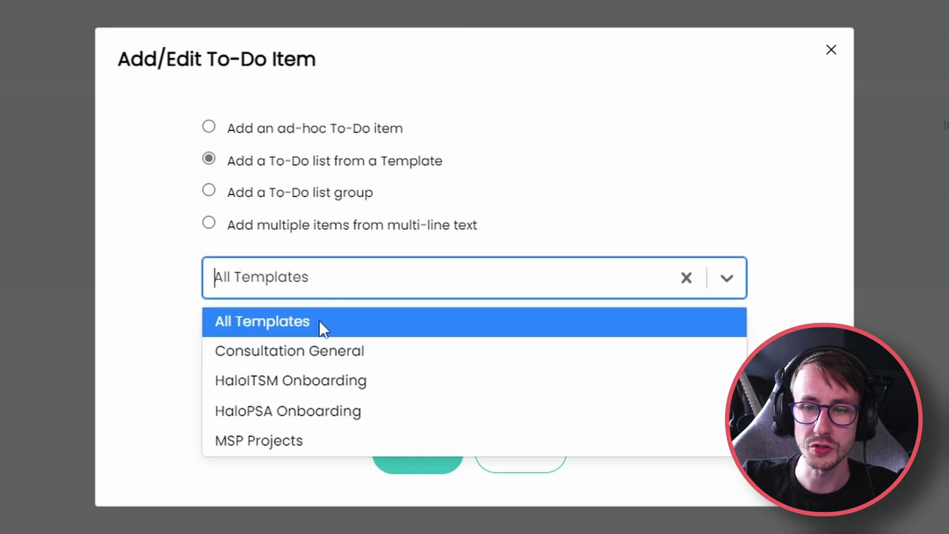
{"action": "left_click", "coordinate": [316, 324]}
{"action": "left_click", "coordinate": [289, 348]}
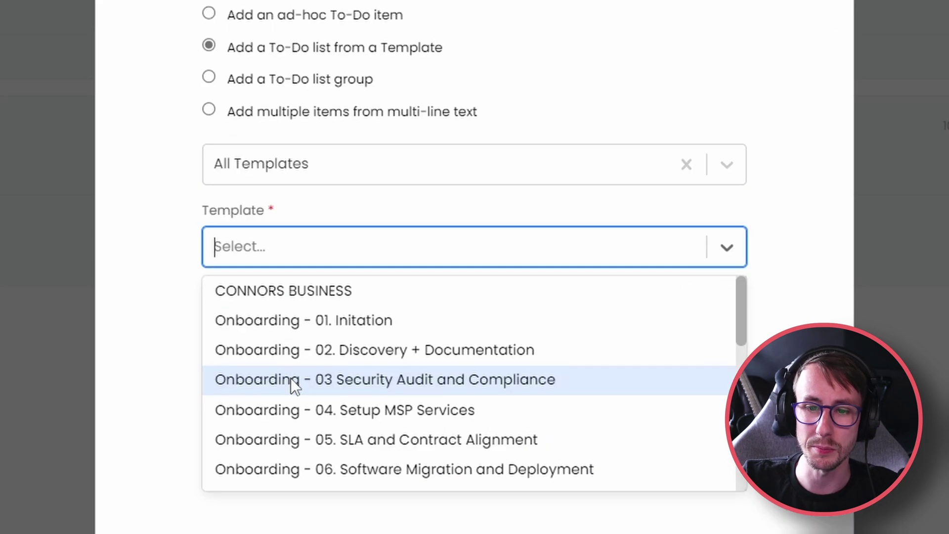
{"action": "scroll", "coordinate": [336, 402], "scroll_direction": "down", "scroll_amount": 5}
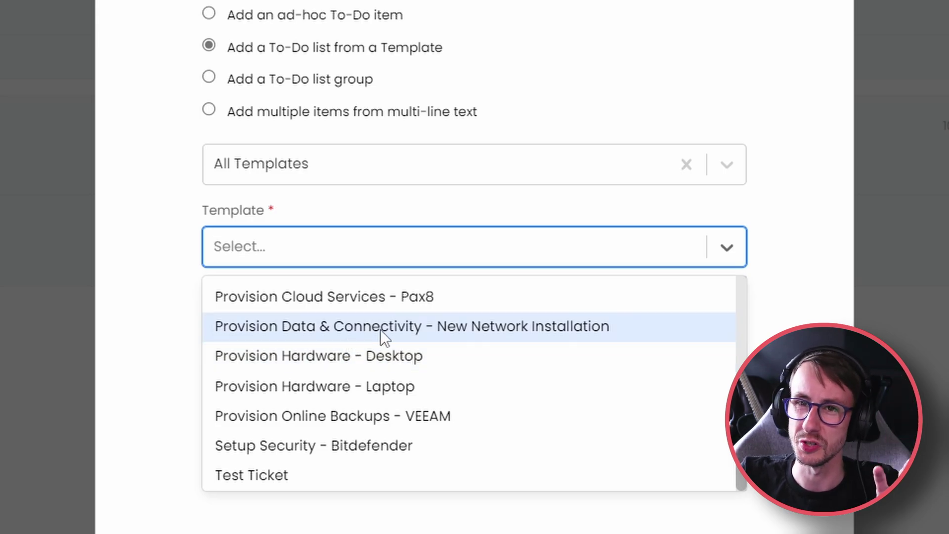
{"action": "key", "text": "Down"}
{"action": "key", "text": "Down"}
{"action": "key", "text": "Down"}
{"action": "key", "text": "Down"}
{"action": "key", "text": "Down"}
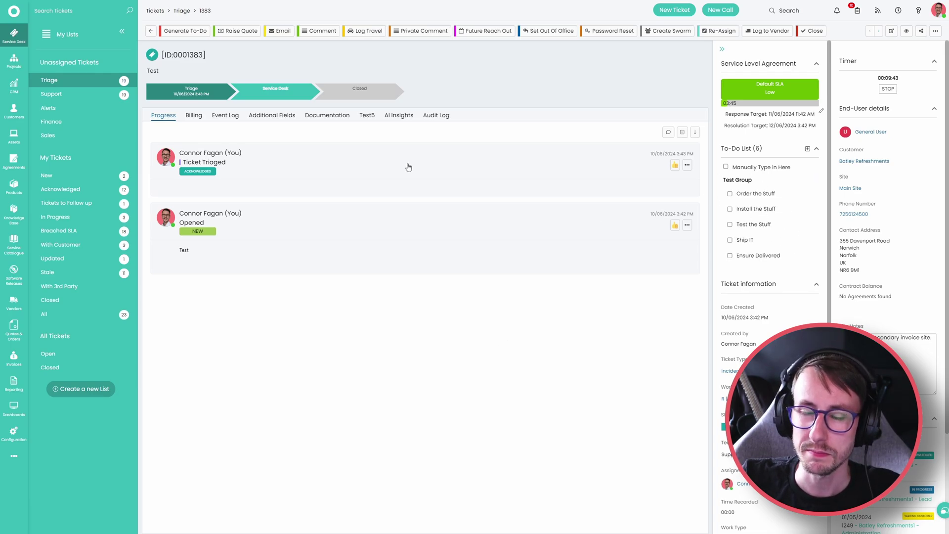
Start raising a quote for ticket 1383 titled 'TEST'
{"action": "left_click", "coordinate": [185, 30]}
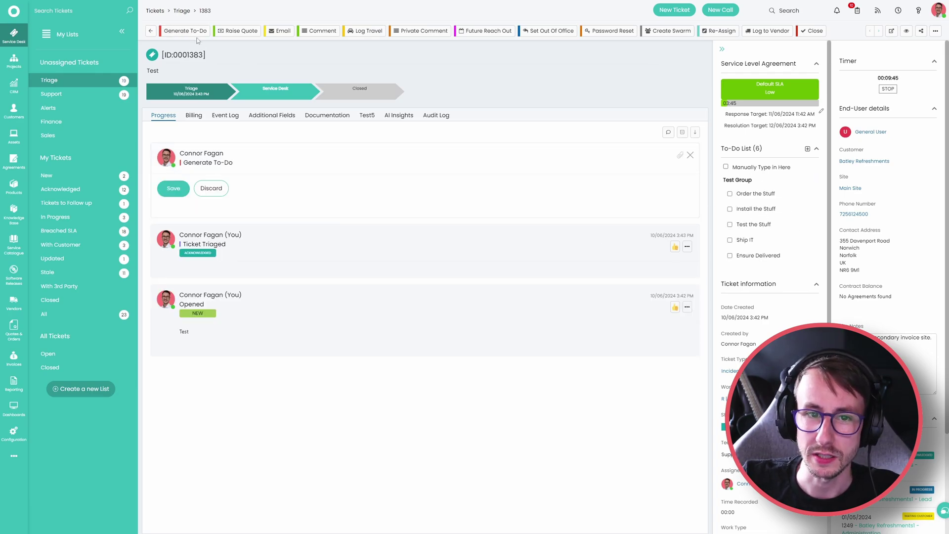
{"action": "left_click", "coordinate": [210, 190]}
{"action": "left_click", "coordinate": [238, 31]}
{"action": "left_click", "coordinate": [368, 98]}
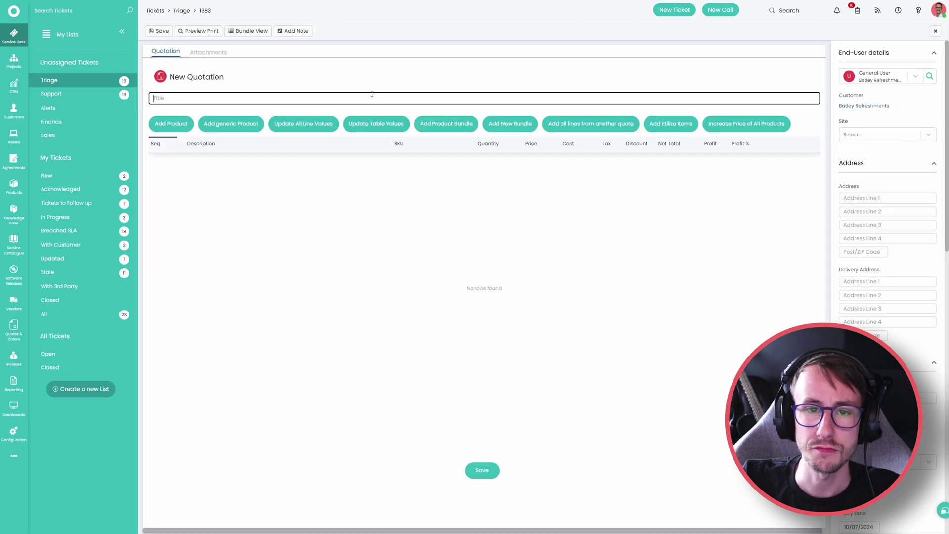
{"action": "type", "text": "TEST"}
Add Backups, Laptop Setup Fee and a Surface laptop at quantity 1, save, return to Triage
{"action": "left_click", "coordinate": [177, 124]}
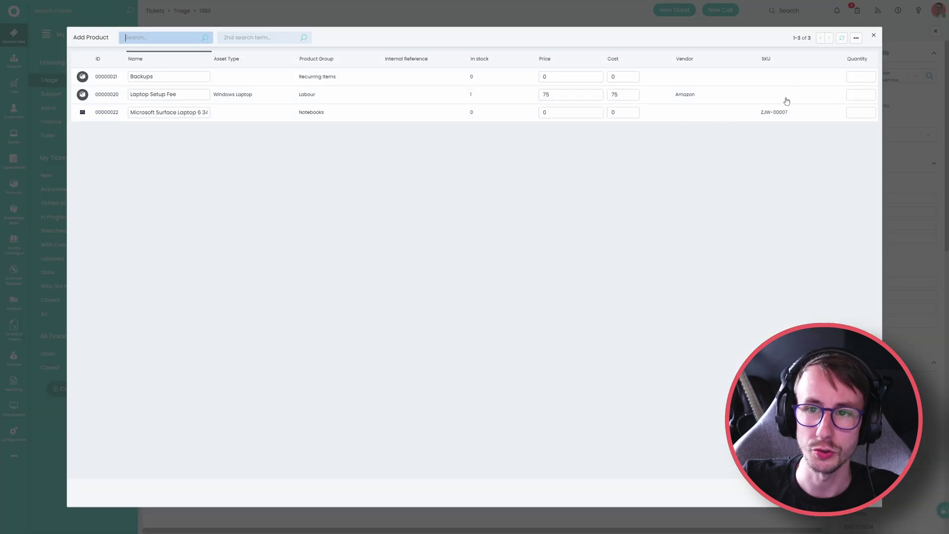
{"action": "left_click", "coordinate": [859, 113]}
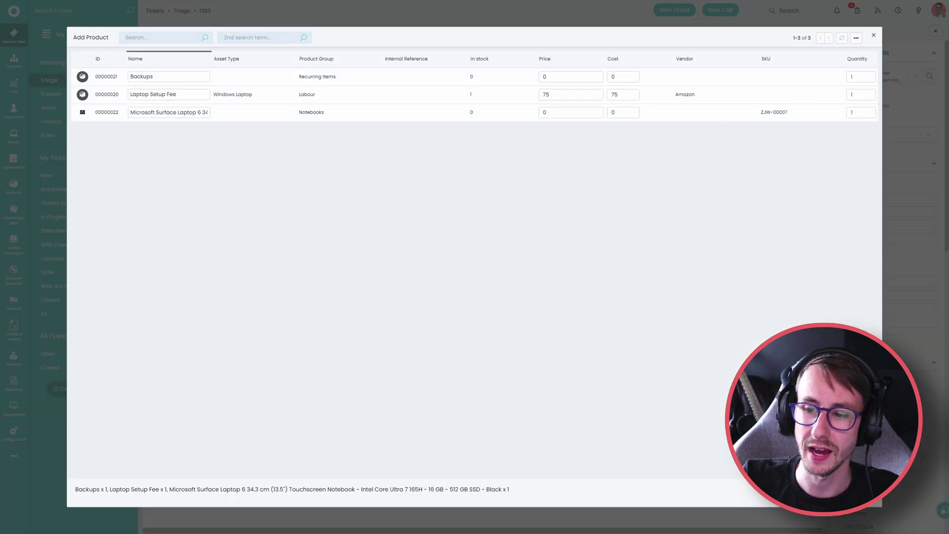
{"action": "key", "text": "Return"}
{"action": "left_click", "coordinate": [451, 59]}
{"action": "left_click", "coordinate": [451, 60]}
{"action": "left_click", "coordinate": [163, 31]}
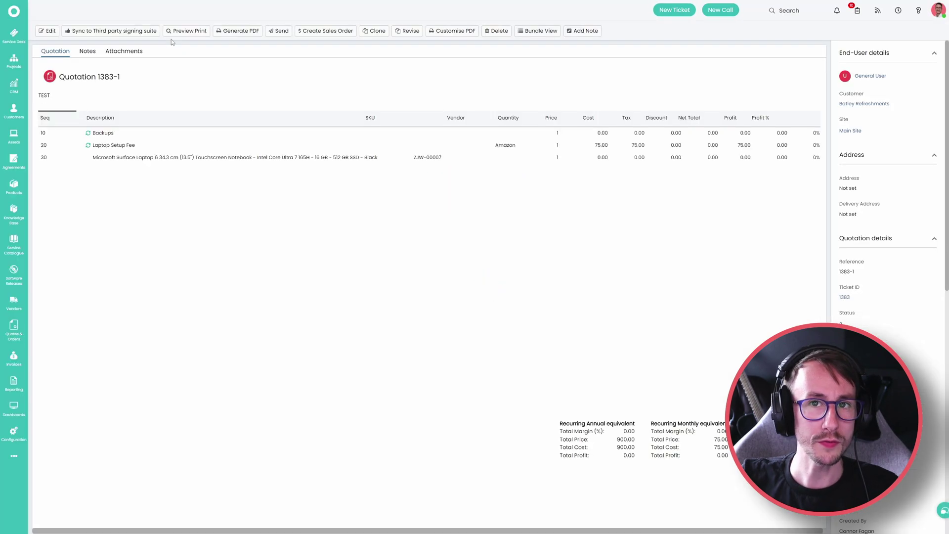
{"action": "left_click", "coordinate": [13, 34]}
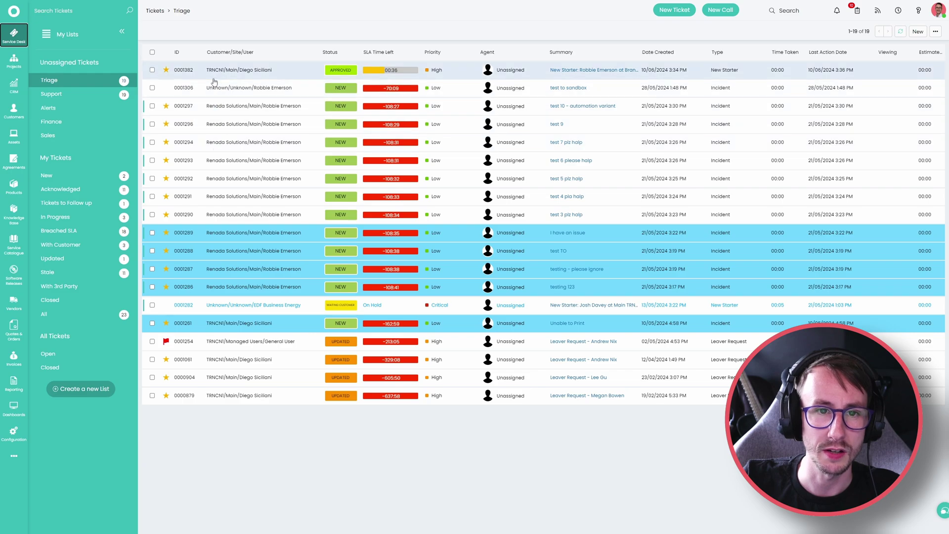
Open ticket 1383 from All Tickets and delete its 'Manually Type in Here' to-do item
{"action": "left_click", "coordinate": [74, 34]}
{"action": "left_click", "coordinate": [73, 176]}
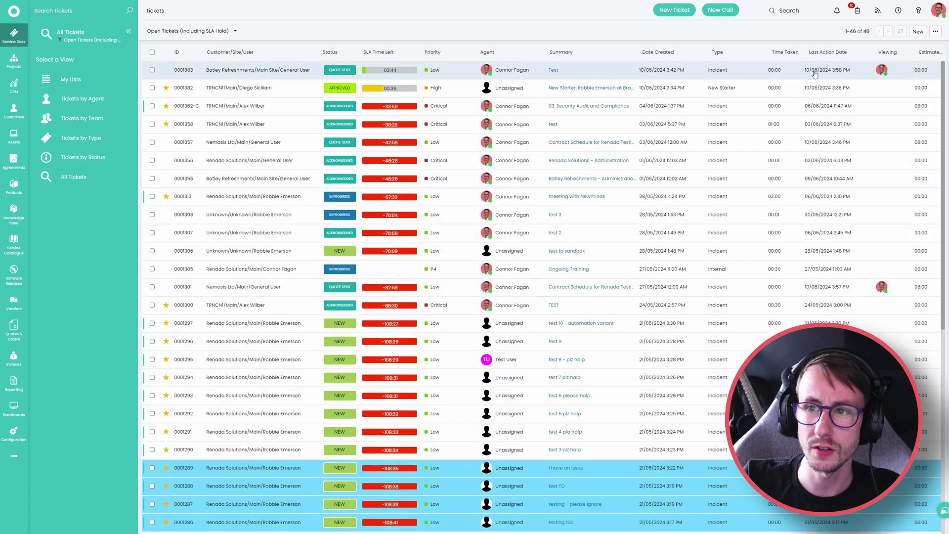
{"action": "left_click", "coordinate": [502, 221]}
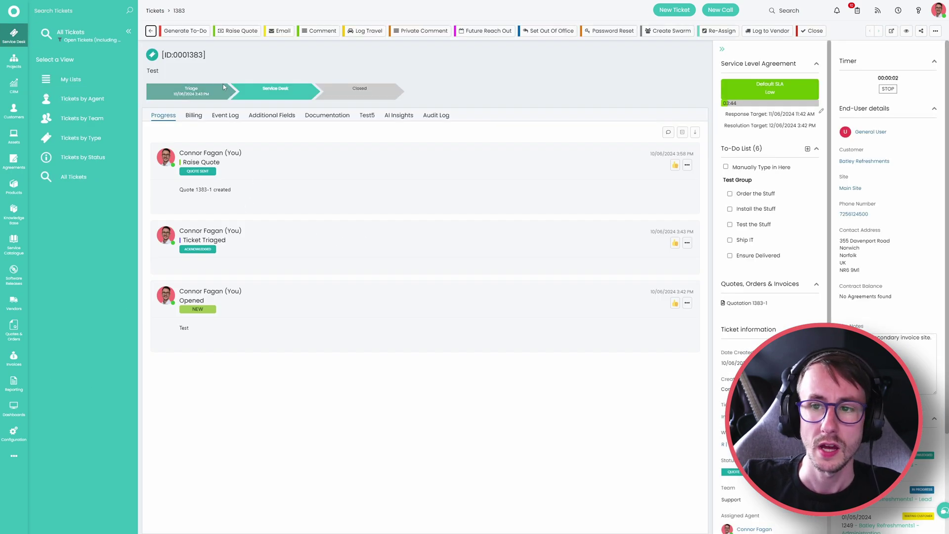
{"action": "left_click", "coordinate": [816, 167]}
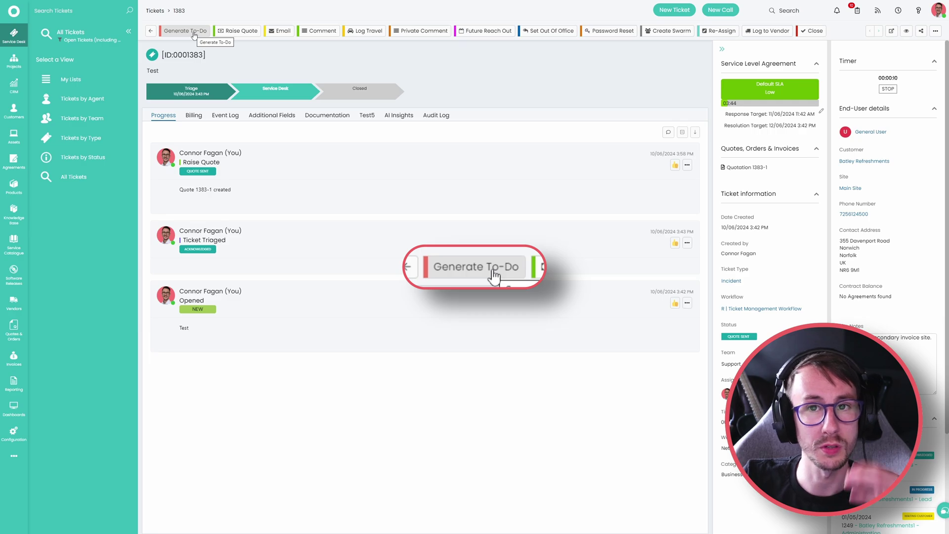
Generate to-dos on ticket 1383 from the approved quote's three products
{"action": "left_click", "coordinate": [193, 32]}
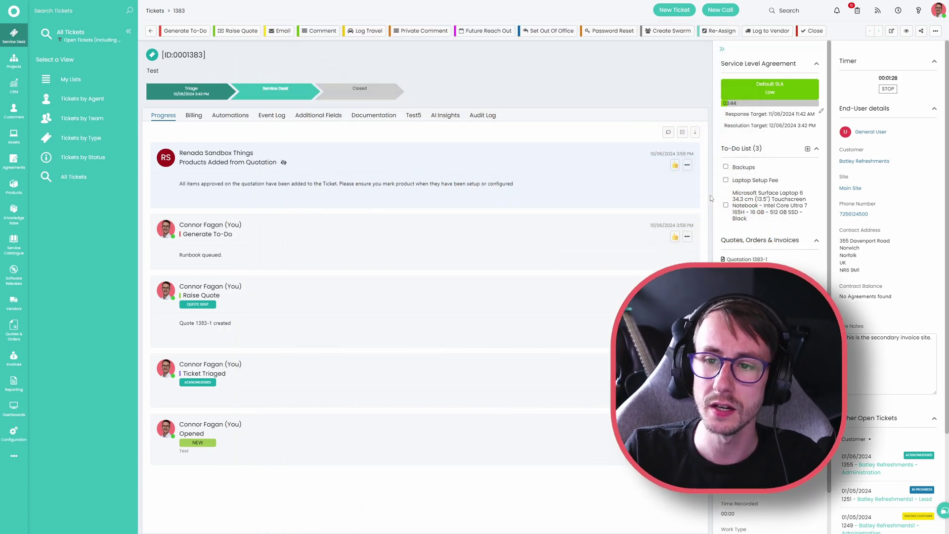
{"action": "left_click", "coordinate": [673, 166]}
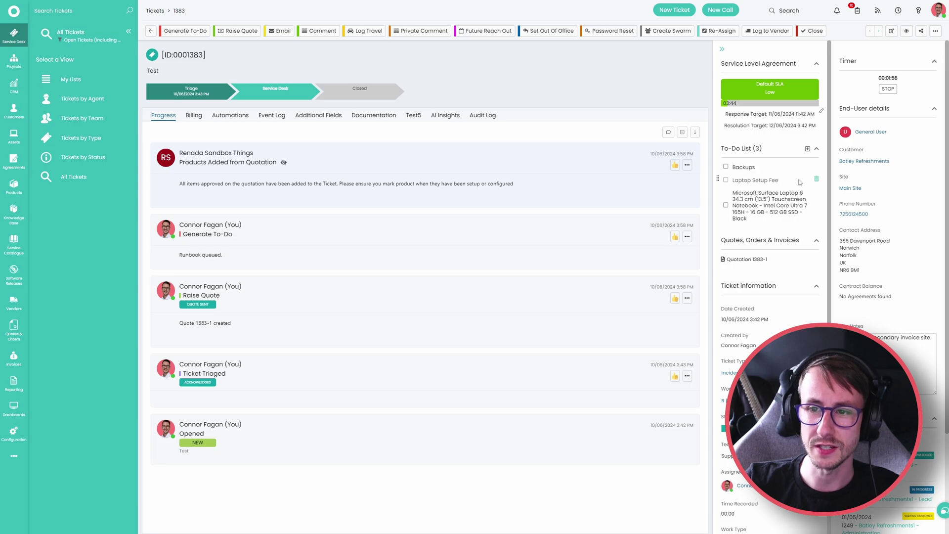
{"action": "left_click", "coordinate": [818, 169]}
{"action": "left_click", "coordinate": [818, 169]}
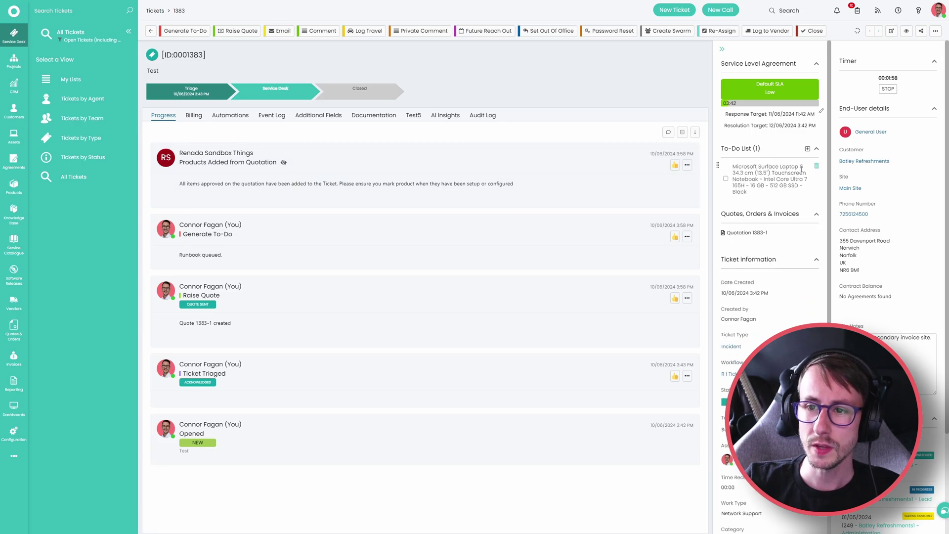
{"action": "left_click", "coordinate": [935, 31]}
{"action": "left_click", "coordinate": [936, 31]}
{"action": "left_click", "coordinate": [935, 32]}
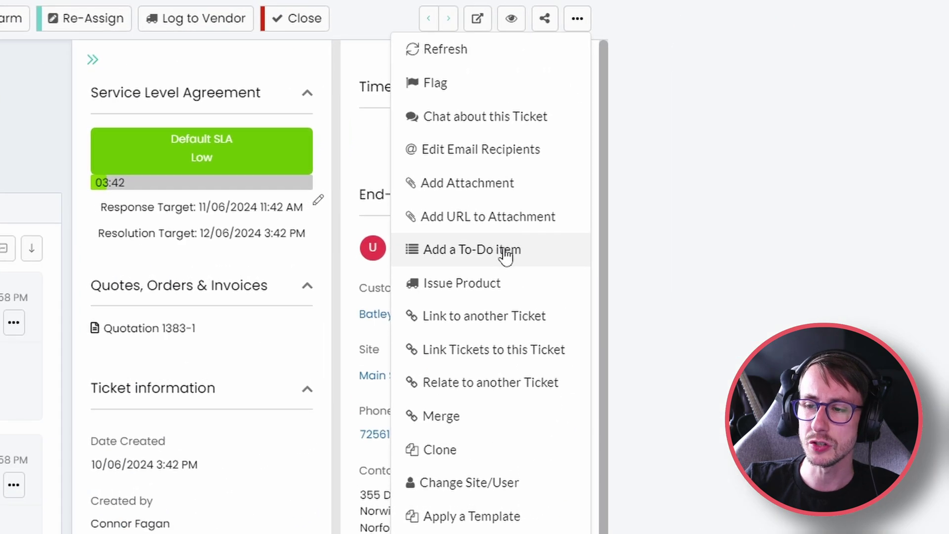
{"action": "left_click", "coordinate": [505, 253]}
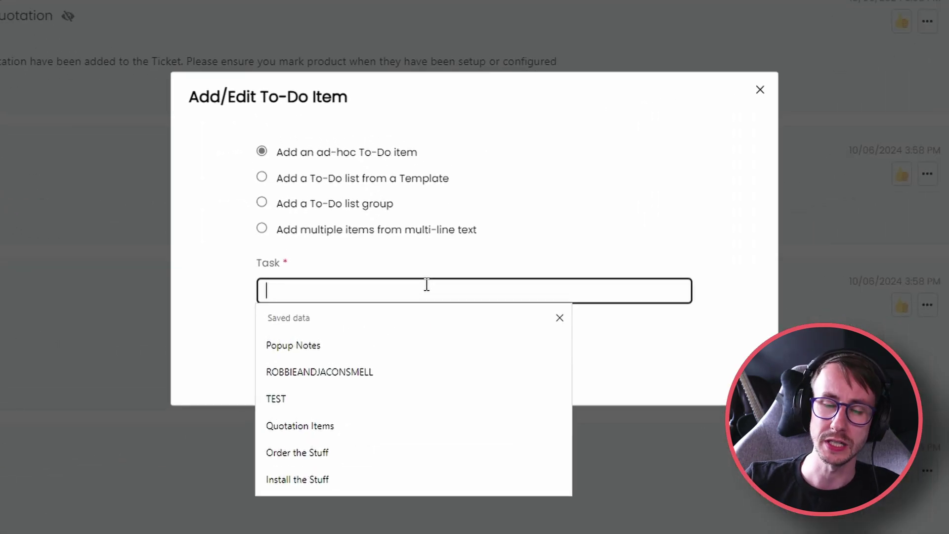
{"action": "left_click", "coordinate": [441, 253]}
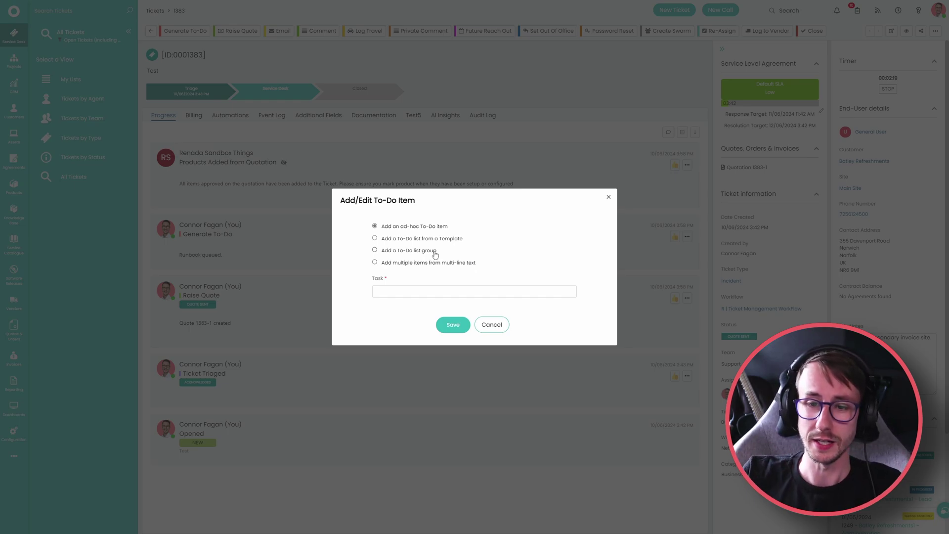
{"action": "left_click_drag", "start_coordinate": [437, 251], "coordinate": [381, 252]}
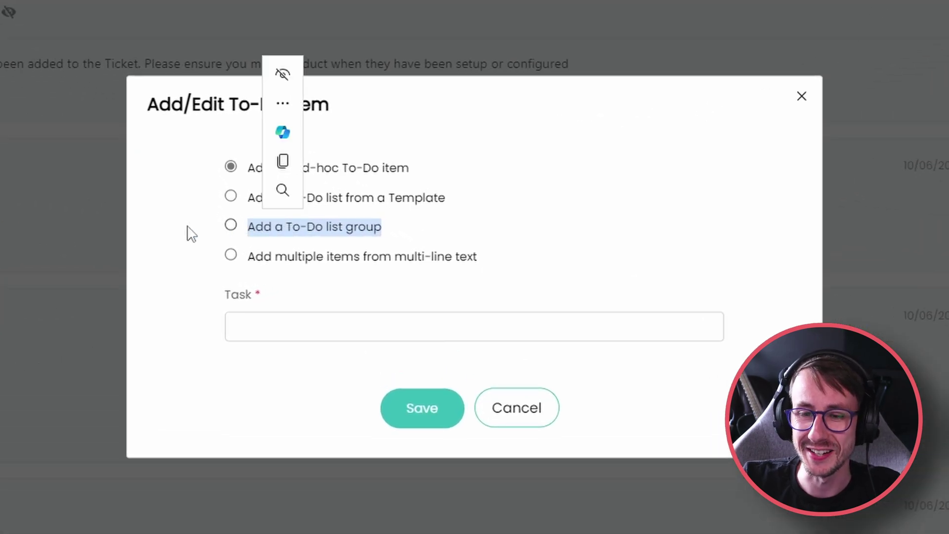
{"action": "left_click", "coordinate": [188, 228]}
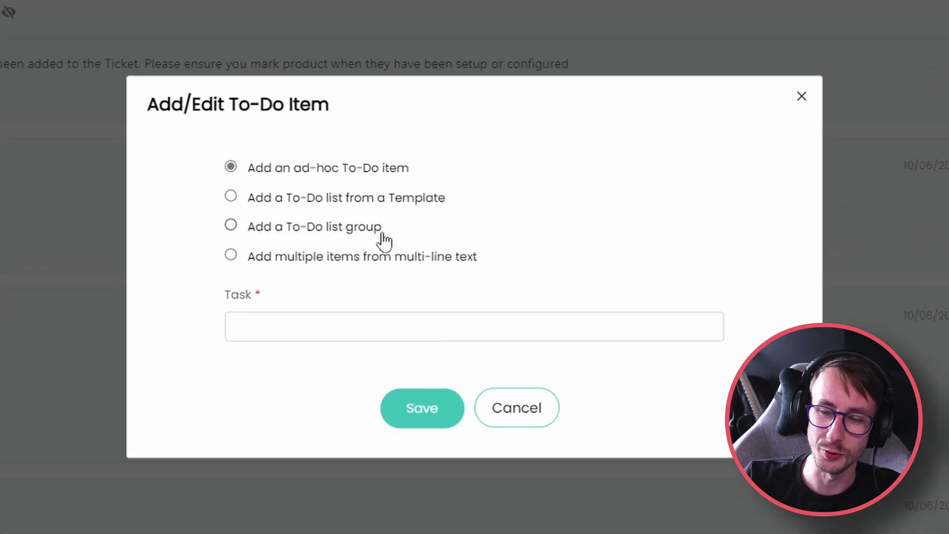
{"action": "left_click_drag", "start_coordinate": [229, 237], "coordinate": [415, 250]}
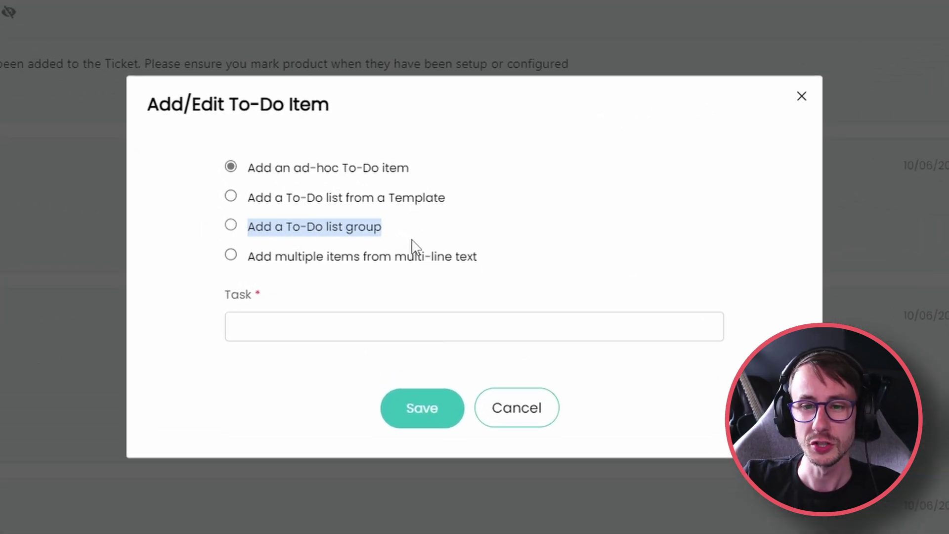
{"action": "left_click", "coordinate": [354, 242]}
{"action": "left_click", "coordinate": [355, 242]}
{"action": "left_click", "coordinate": [336, 315]}
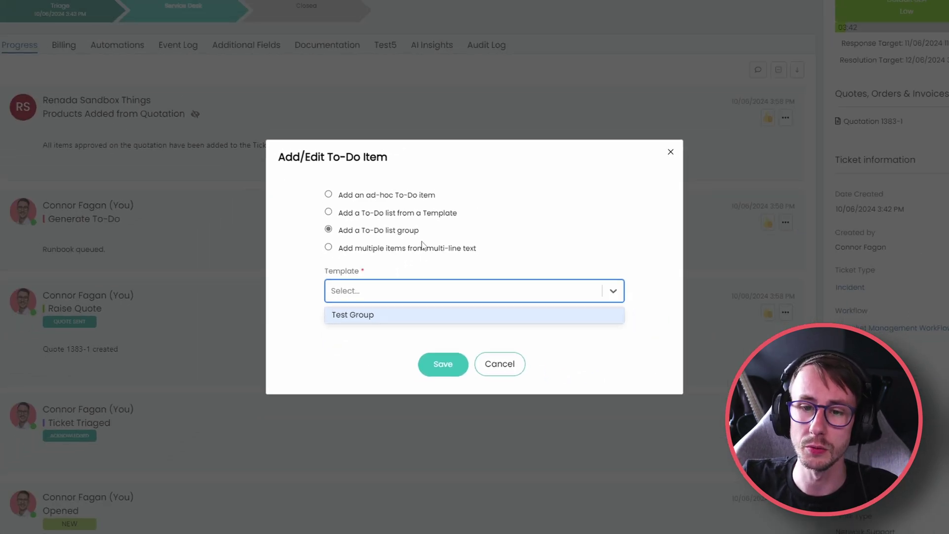
{"action": "left_click", "coordinate": [341, 265]}
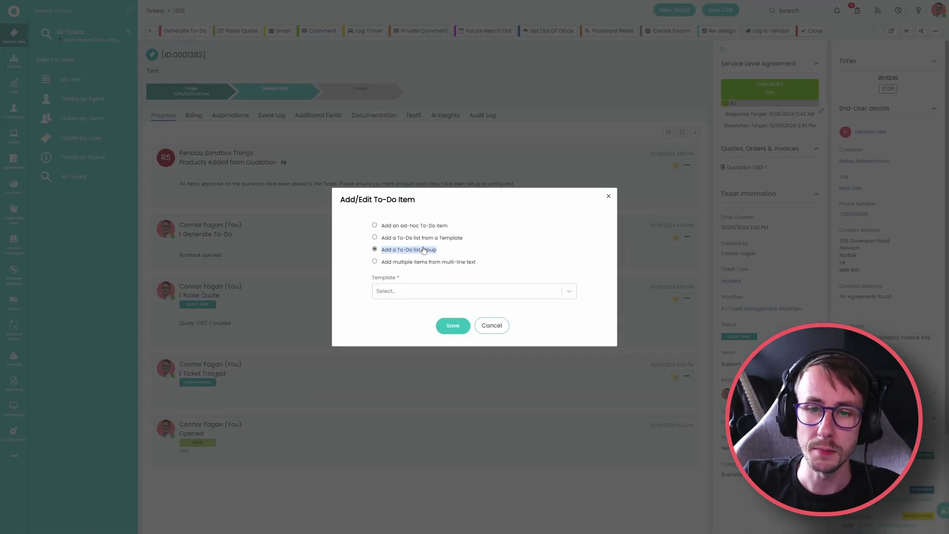
{"action": "left_click", "coordinate": [492, 324]}
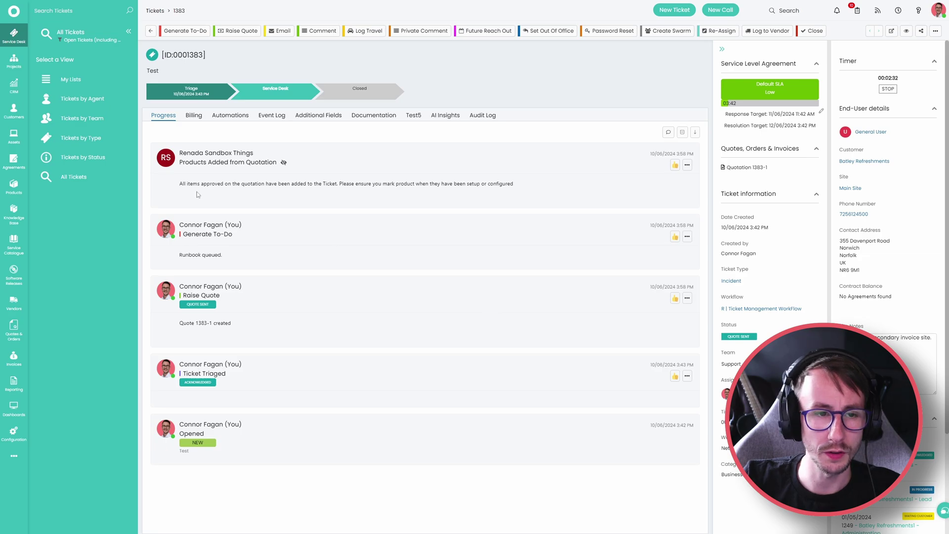
Go to Configuration > Tickets > General Settings and scroll to the To-Do List Groups button
{"action": "left_click", "coordinate": [13, 434]}
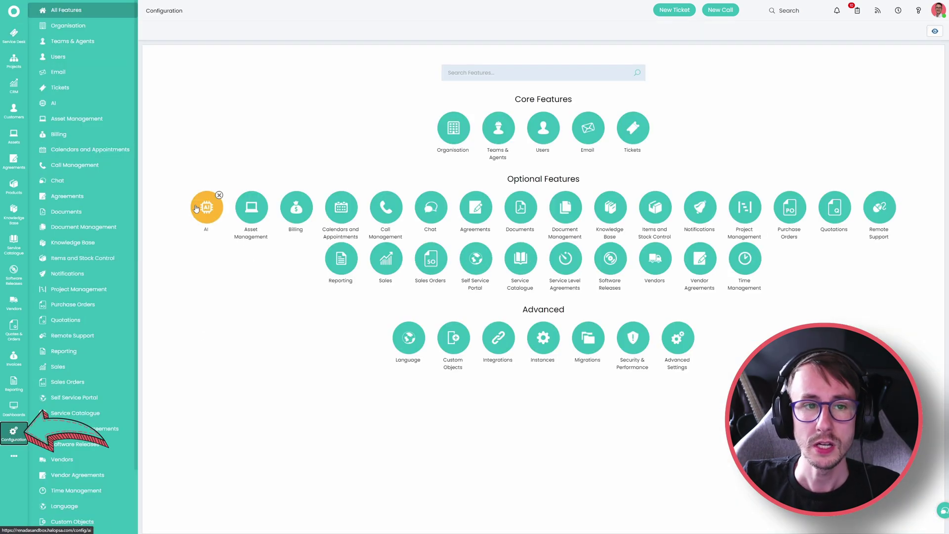
{"action": "left_click", "coordinate": [59, 88]}
{"action": "left_click", "coordinate": [79, 104]}
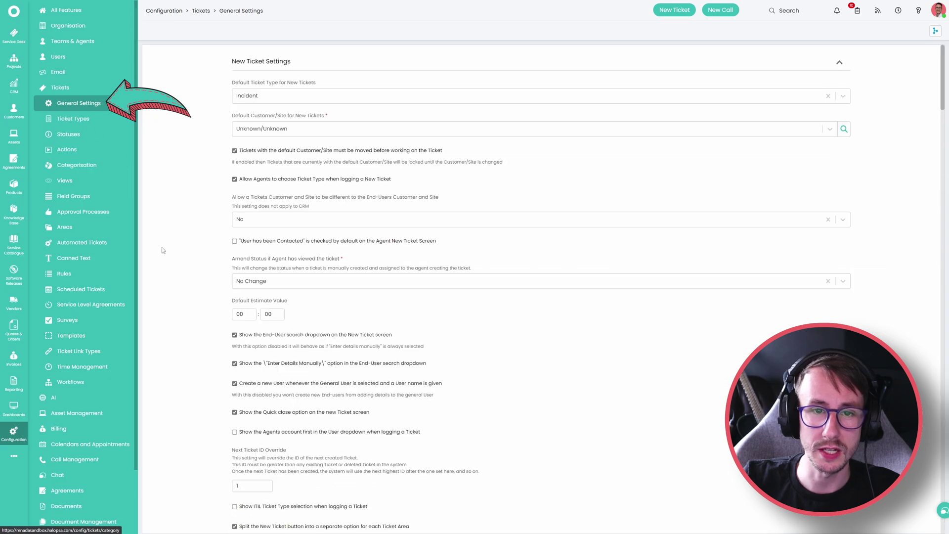
{"action": "scroll", "coordinate": [169, 256], "scroll_direction": "down", "scroll_amount": 20}
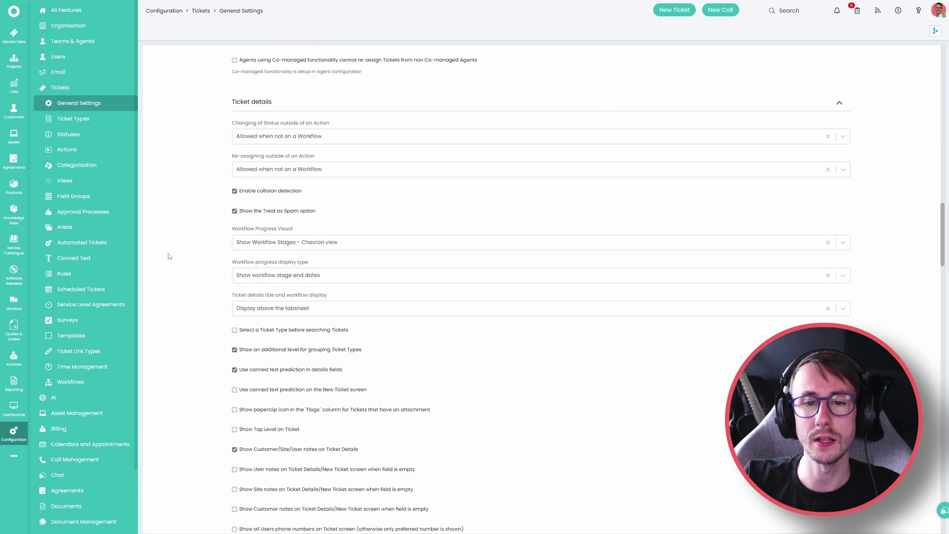
{"action": "scroll", "coordinate": [163, 255], "scroll_direction": "down", "scroll_amount": 20}
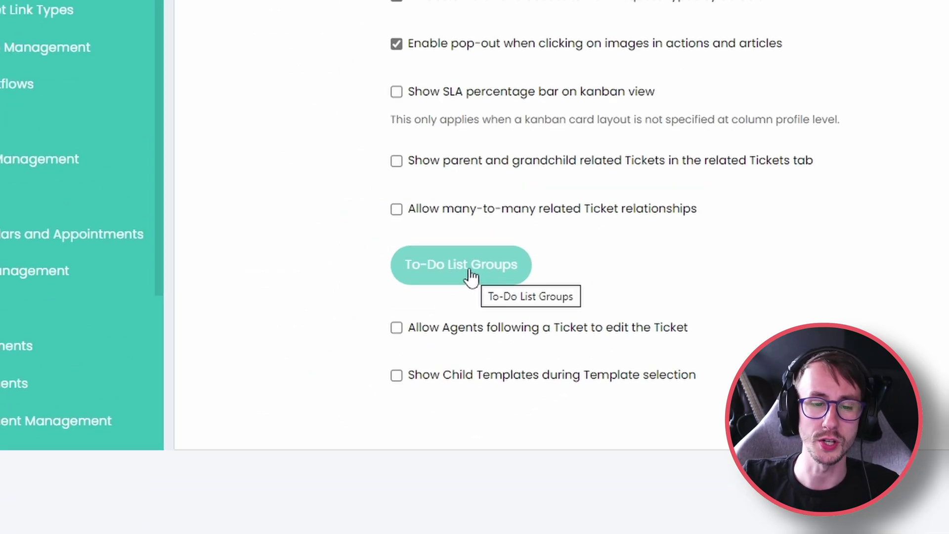
Create a new to-do list group named 'Youtube Example'
{"action": "left_click", "coordinate": [471, 276]}
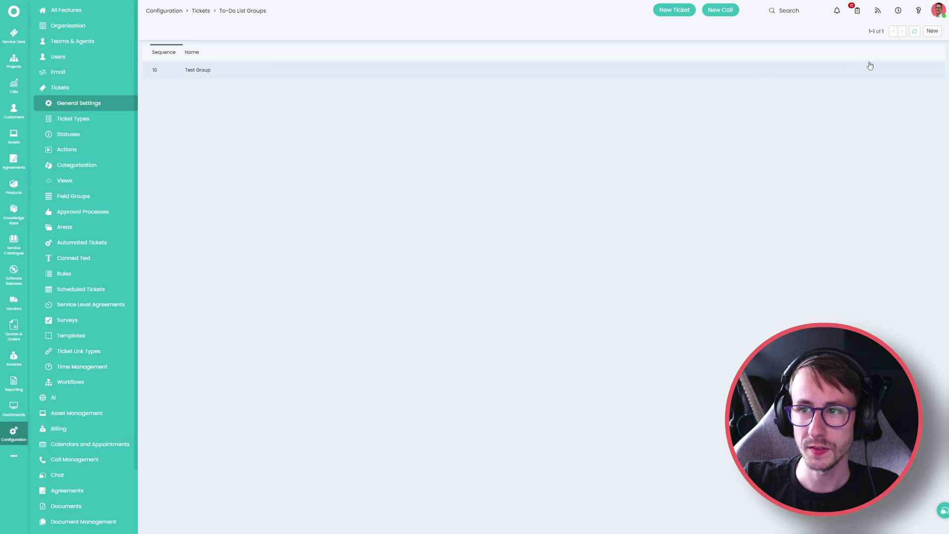
{"action": "left_click", "coordinate": [931, 31]}
{"action": "left_click", "coordinate": [283, 118]}
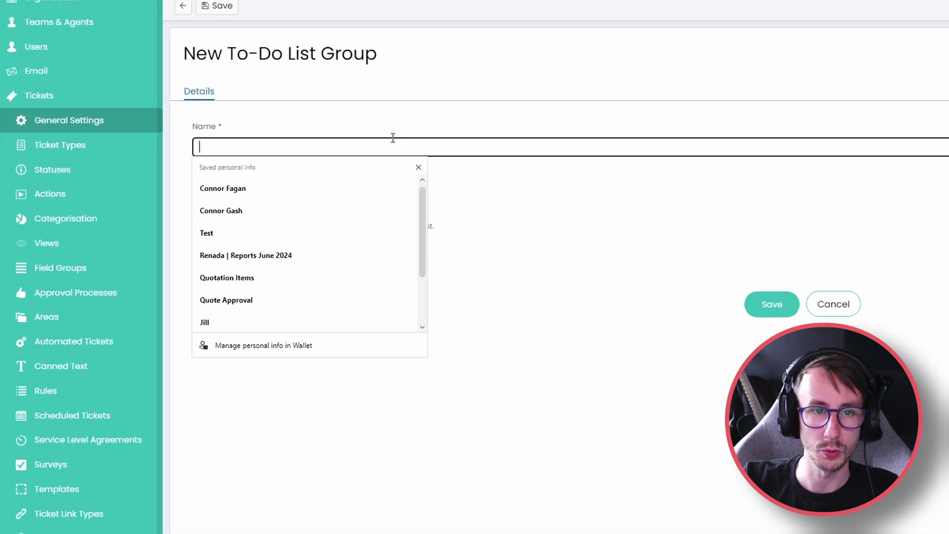
{"action": "type", "text": "Youtube Exam"}
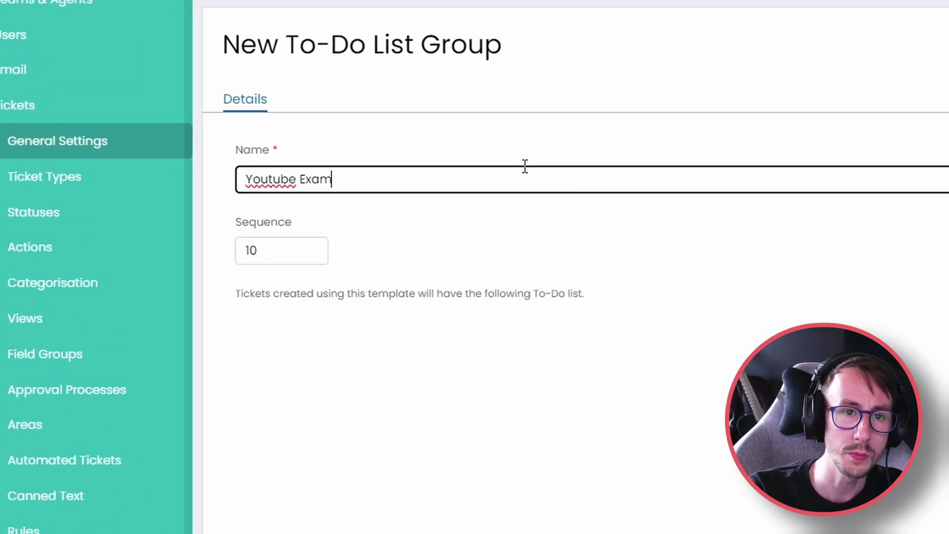
{"action": "type", "text": "ple"}
{"action": "left_click", "coordinate": [573, 366]}
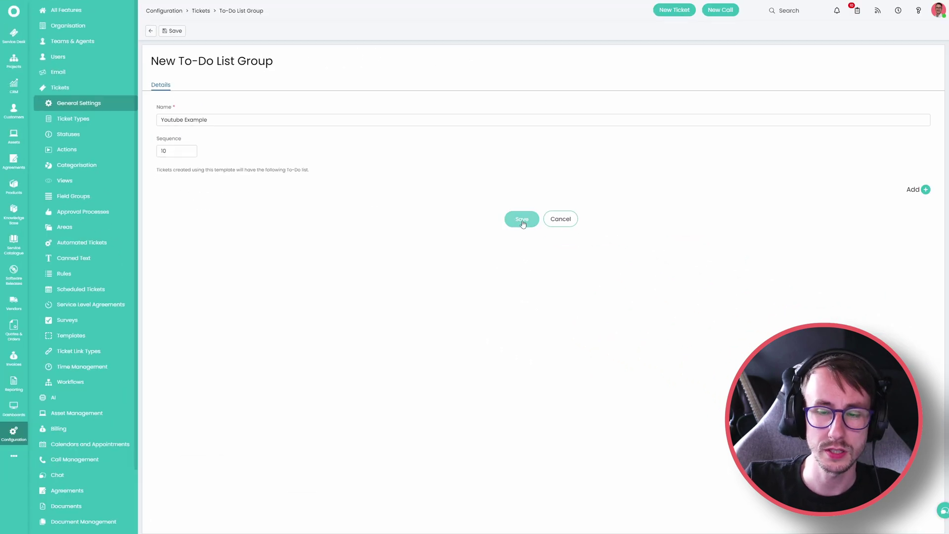
Save the Youtube Example group and add its first task, '1'
{"action": "left_click", "coordinate": [521, 219]}
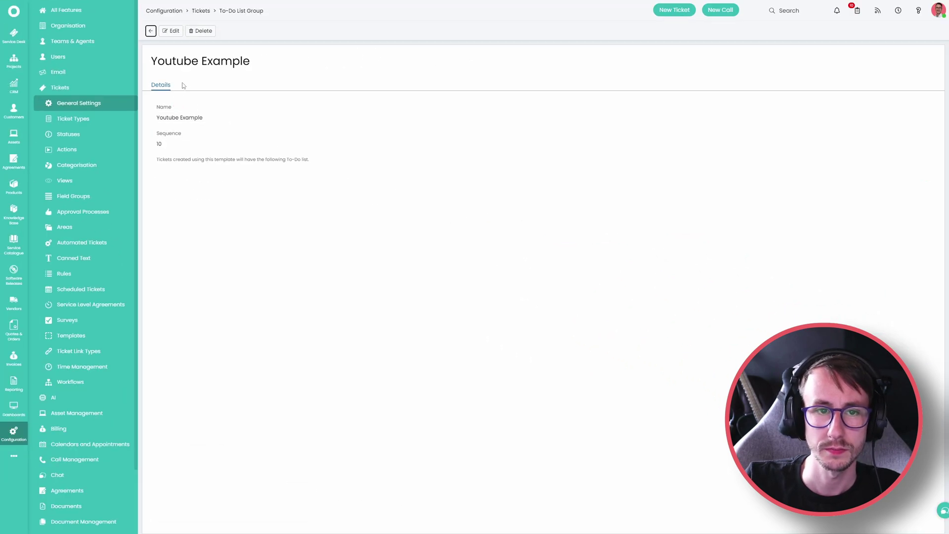
{"action": "left_click_drag", "start_coordinate": [157, 169], "coordinate": [317, 170]}
{"action": "left_click", "coordinate": [342, 197]}
{"action": "left_click", "coordinate": [925, 191]}
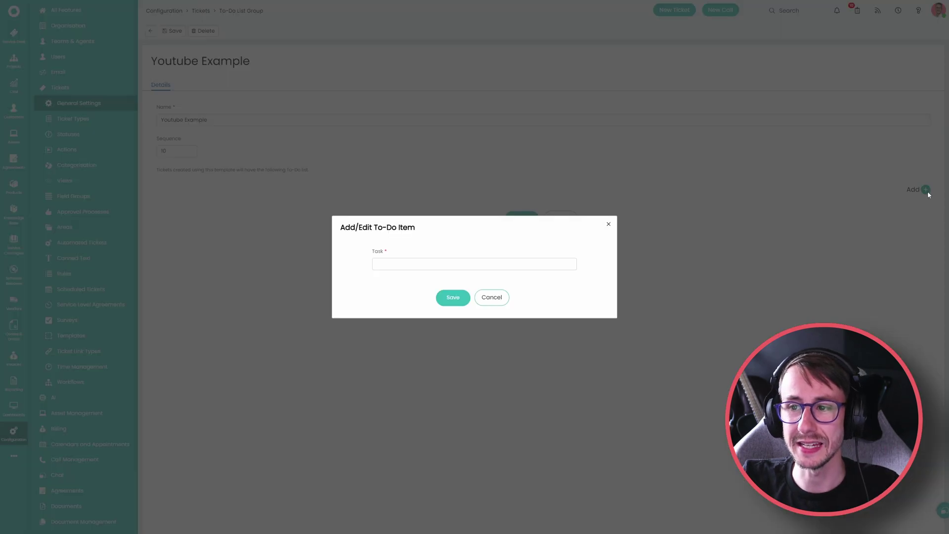
{"action": "left_click", "coordinate": [521, 263]}
{"action": "type", "text": "1"}
{"action": "left_click", "coordinate": [453, 297]}
Add tasks '2' and '3' to the group
{"action": "left_click", "coordinate": [924, 209]}
{"action": "left_click", "coordinate": [451, 264]}
{"action": "type", "text": "2"}
{"action": "left_click", "coordinate": [452, 296]}
{"action": "left_click", "coordinate": [925, 229]}
{"action": "left_click", "coordinate": [401, 267]}
{"action": "type", "text": "3"}
{"action": "left_click", "coordinate": [452, 297]}
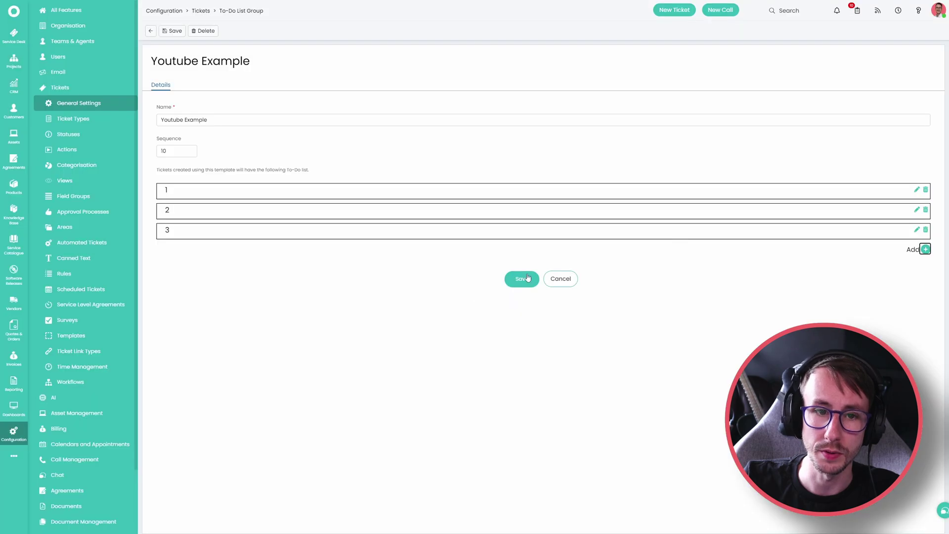
Add task '5' and save the group's four-task list
{"action": "left_click", "coordinate": [916, 190]}
{"action": "left_click", "coordinate": [437, 263]}
{"action": "left_click", "coordinate": [462, 299]}
{"action": "left_click", "coordinate": [903, 253]}
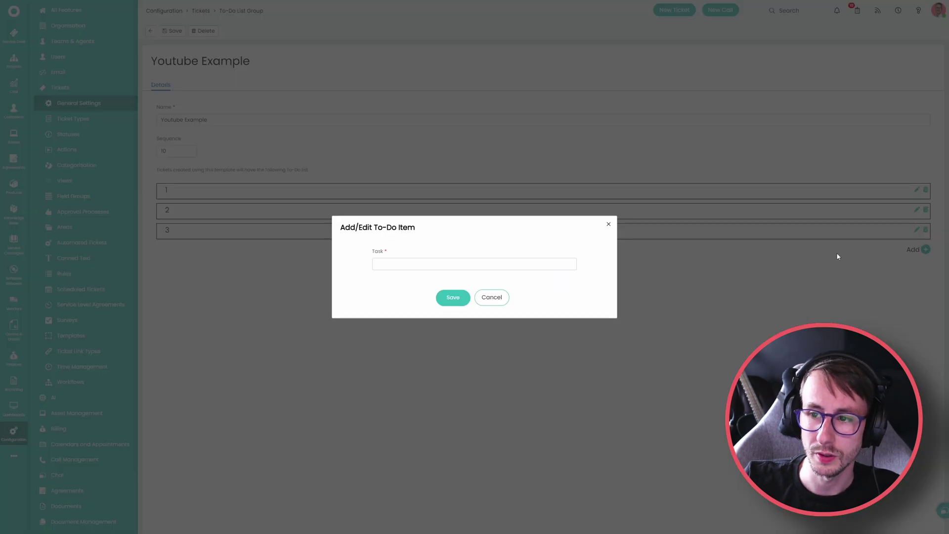
{"action": "left_click", "coordinate": [445, 263]}
{"action": "type", "text": "5"}
{"action": "left_click", "coordinate": [448, 296]}
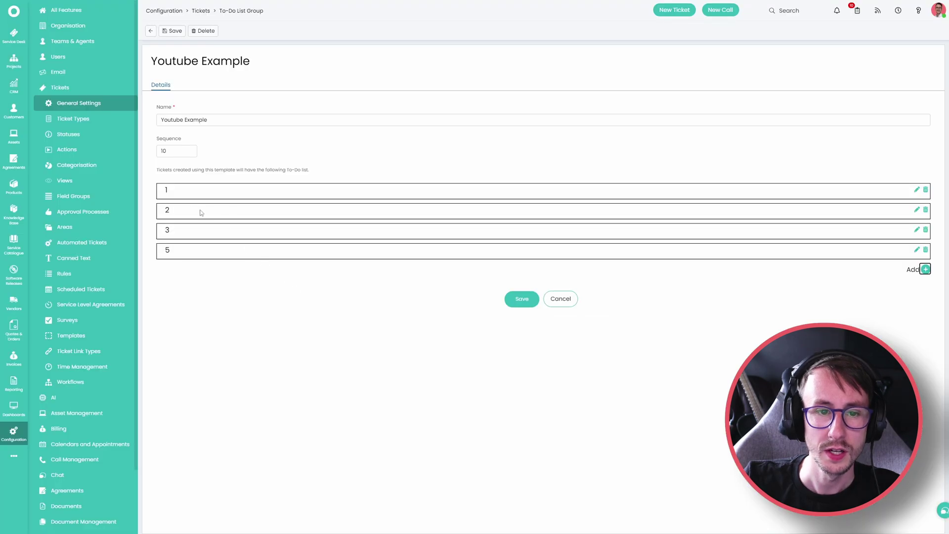
{"action": "left_click", "coordinate": [519, 299]}
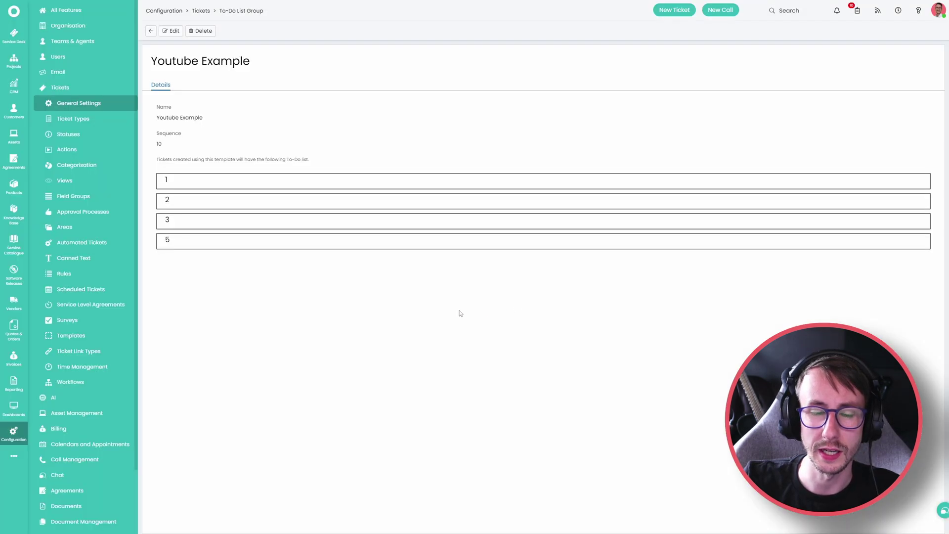
Back on ticket 1383, add the Youtube Example group with tasks 1, 2, 3 and 5
{"action": "left_click", "coordinate": [24, 40]}
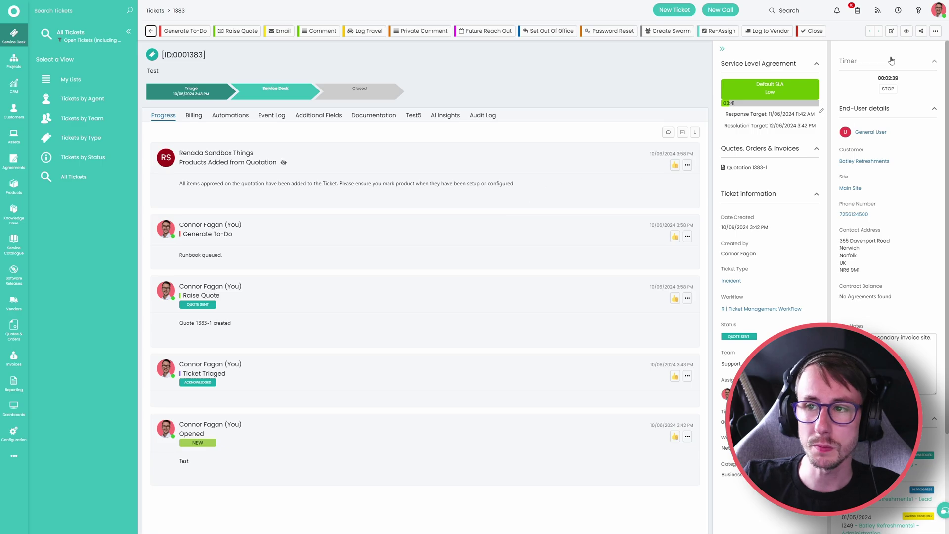
{"action": "left_click", "coordinate": [935, 31]}
{"action": "left_click", "coordinate": [918, 133]}
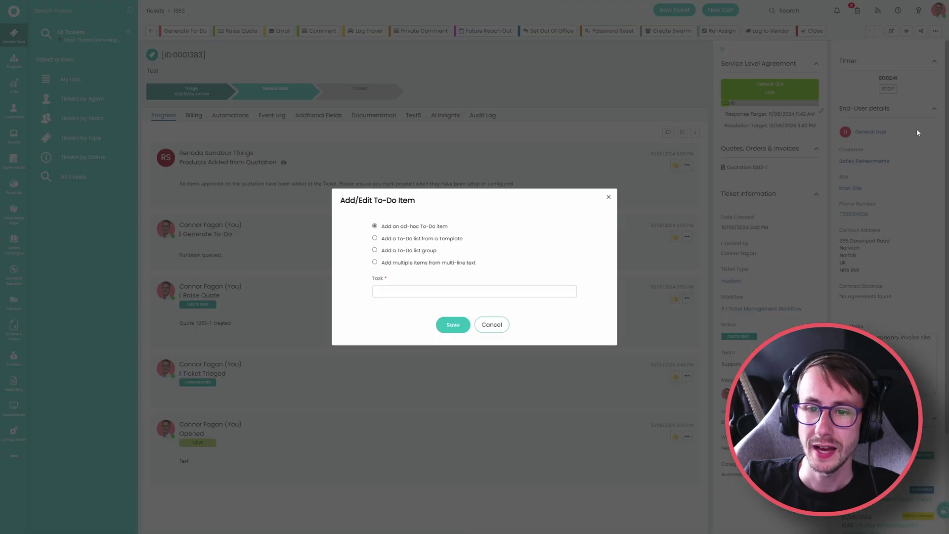
{"action": "left_click", "coordinate": [425, 251]}
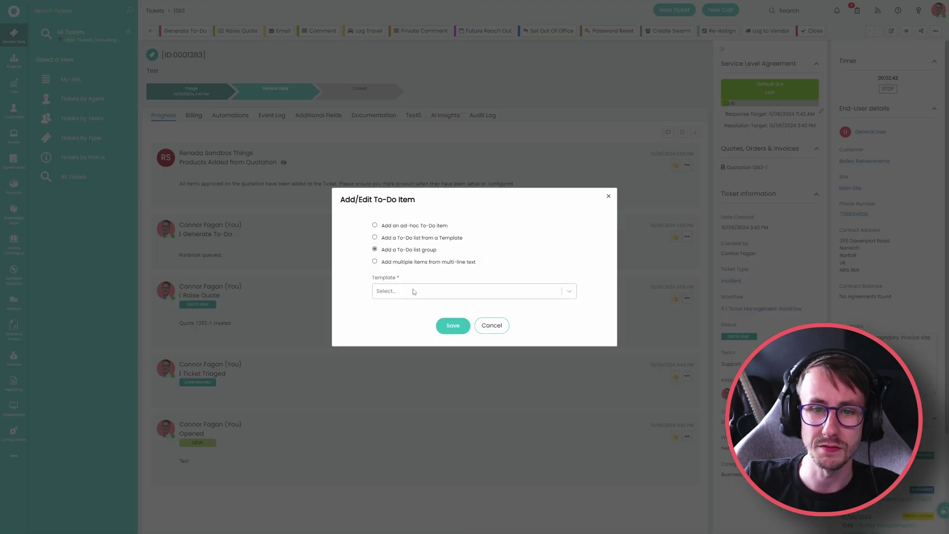
{"action": "left_click", "coordinate": [413, 288]}
{"action": "left_click", "coordinate": [401, 305]}
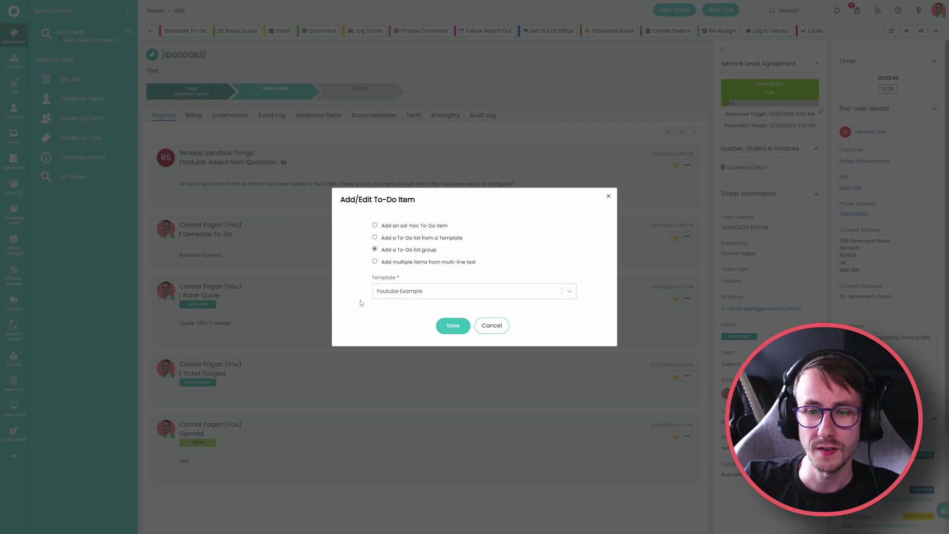
{"action": "left_click", "coordinate": [452, 327]}
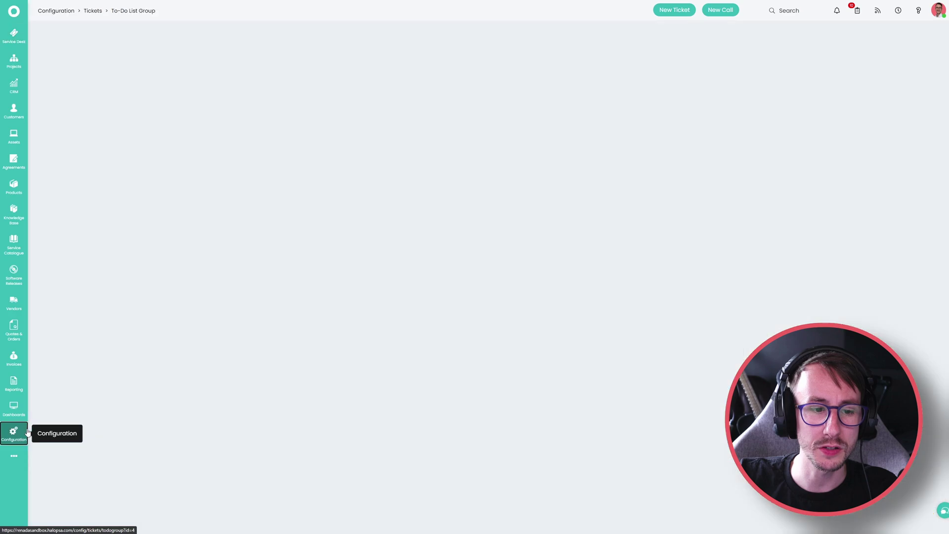
{"action": "mouse_move", "coordinate": [13, 432]}
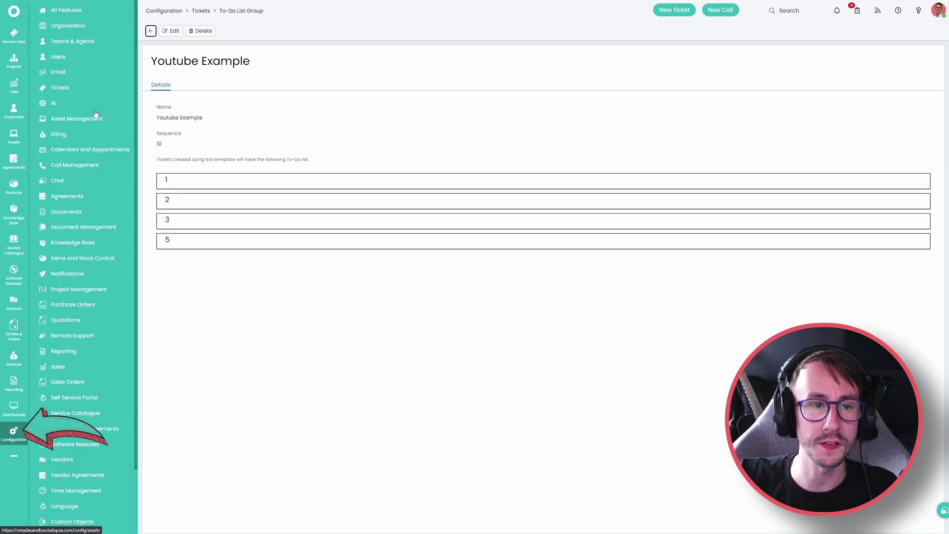
{"action": "left_click", "coordinate": [60, 87]}
{"action": "key", "text": "ctrl+f"}
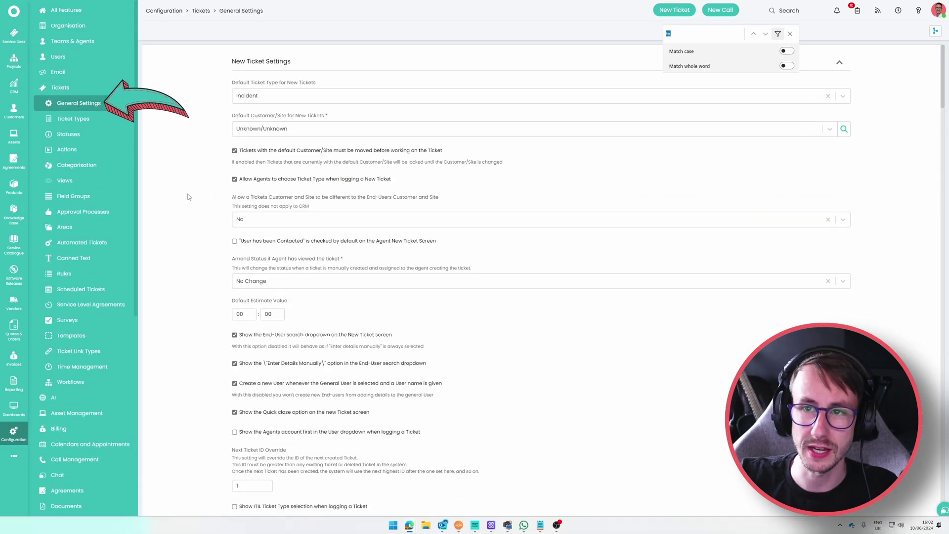
{"action": "type", "text": "to-d"}
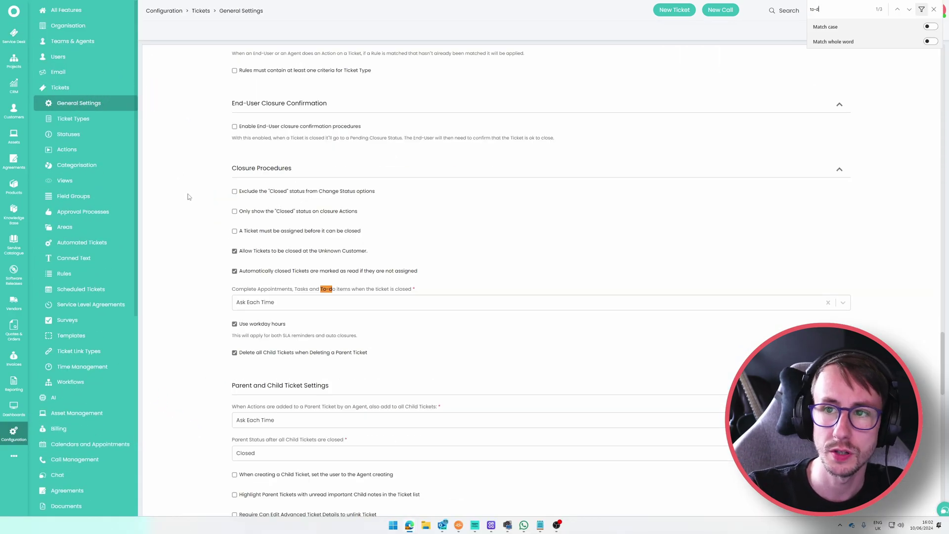
{"action": "key", "text": "BackSpace"}
{"action": "key", "text": "BackSpace"}
{"action": "key", "text": "BackSpace"}
{"action": "key", "text": "BackSpace"}
{"action": "type", "text": "do"}
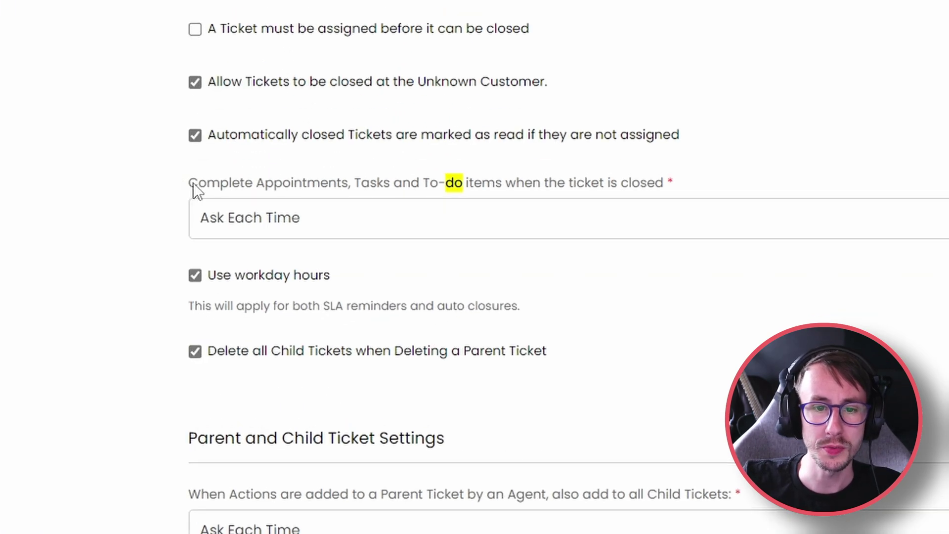
{"action": "left_click_drag", "start_coordinate": [192, 182], "coordinate": [678, 188]}
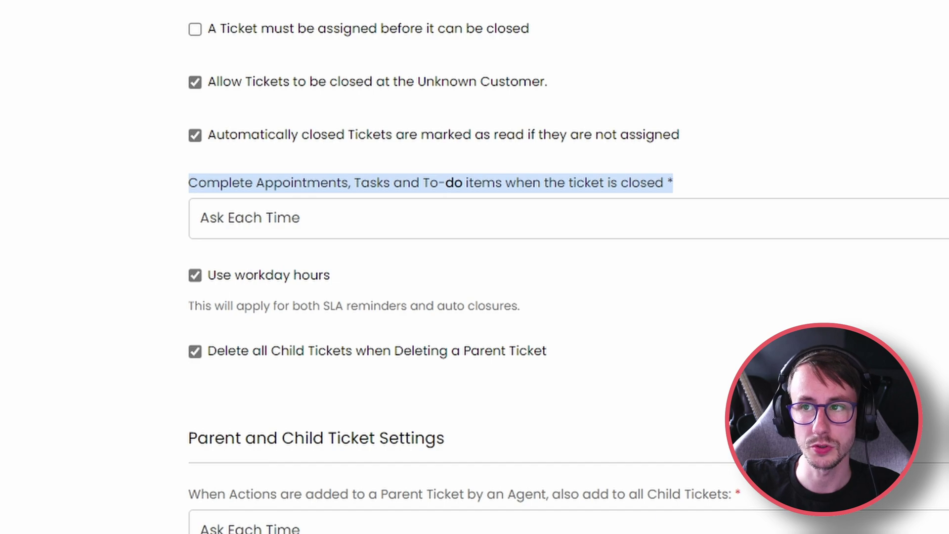
{"action": "left_click", "coordinate": [630, 205]}
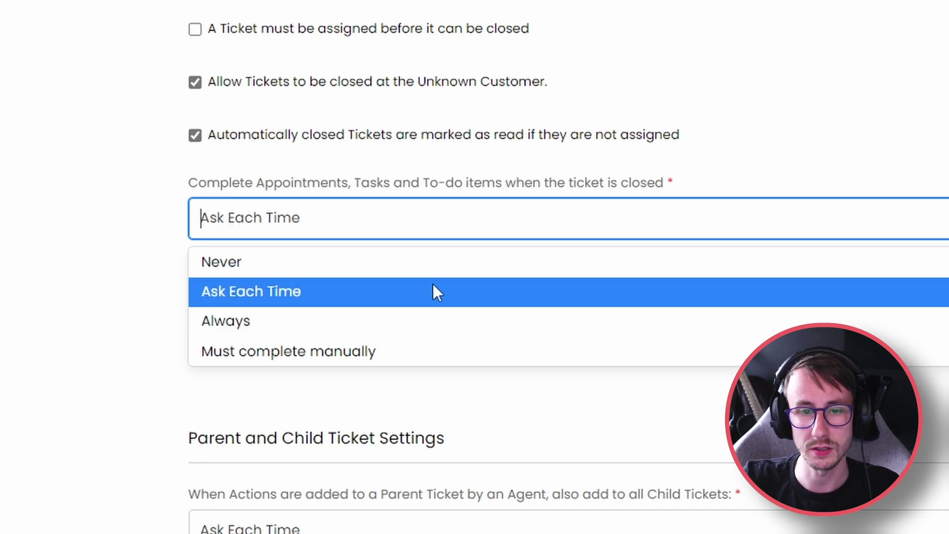
{"action": "left_click", "coordinate": [404, 292]}
{"action": "left_click_drag", "start_coordinate": [165, 194], "coordinate": [648, 282]}
{"action": "left_click", "coordinate": [649, 289]}
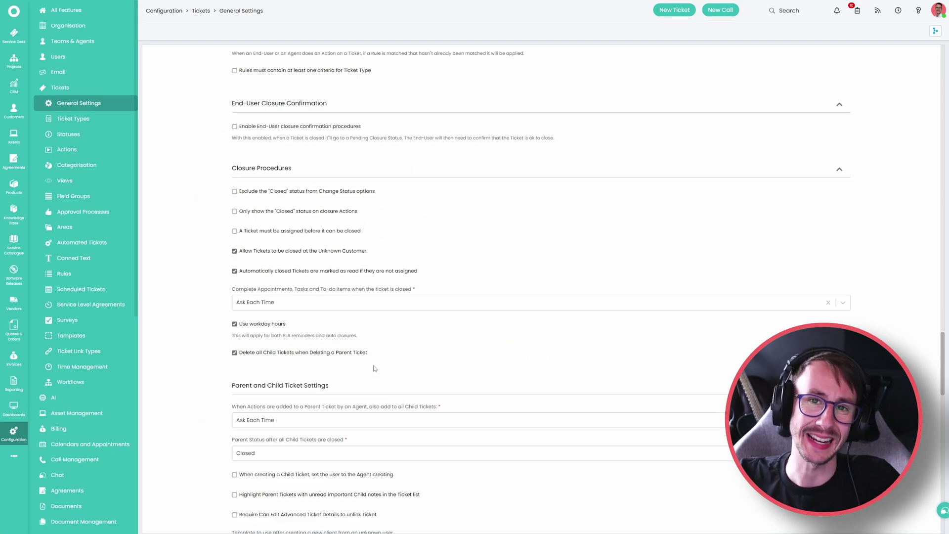
Open the Incident ticket type's defaults and search the page for 'template'
{"action": "left_click", "coordinate": [109, 120]}
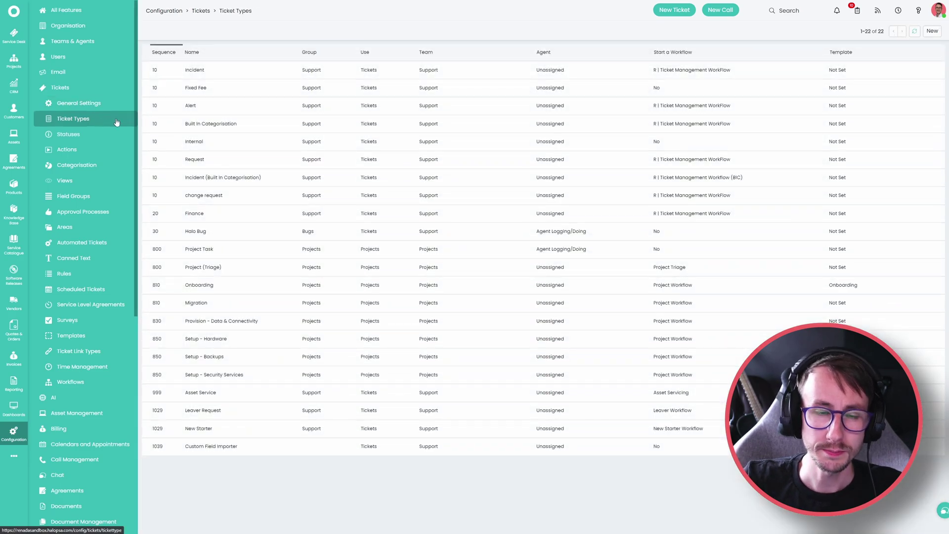
{"action": "left_click", "coordinate": [239, 76]}
{"action": "left_click", "coordinate": [196, 93]}
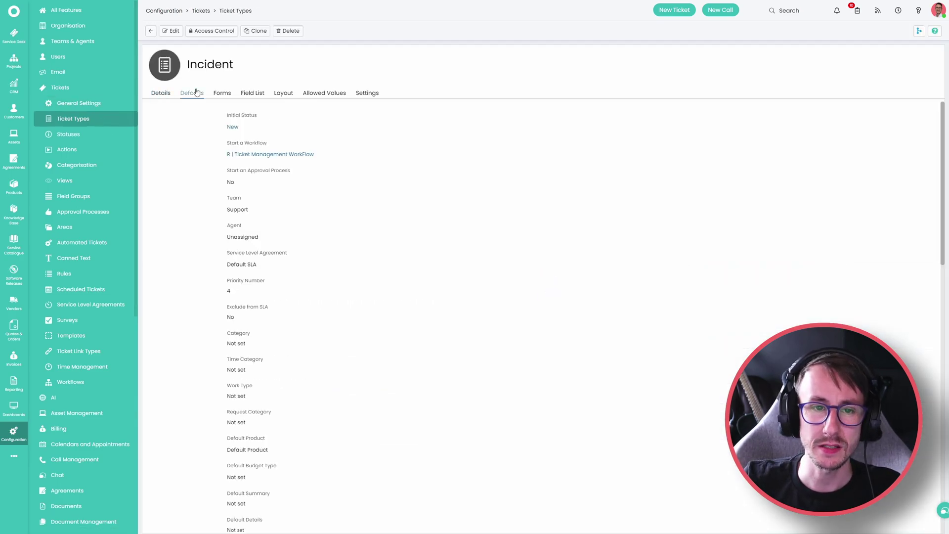
{"action": "key", "text": "ctrl+f"}
{"action": "type", "text": "template"}
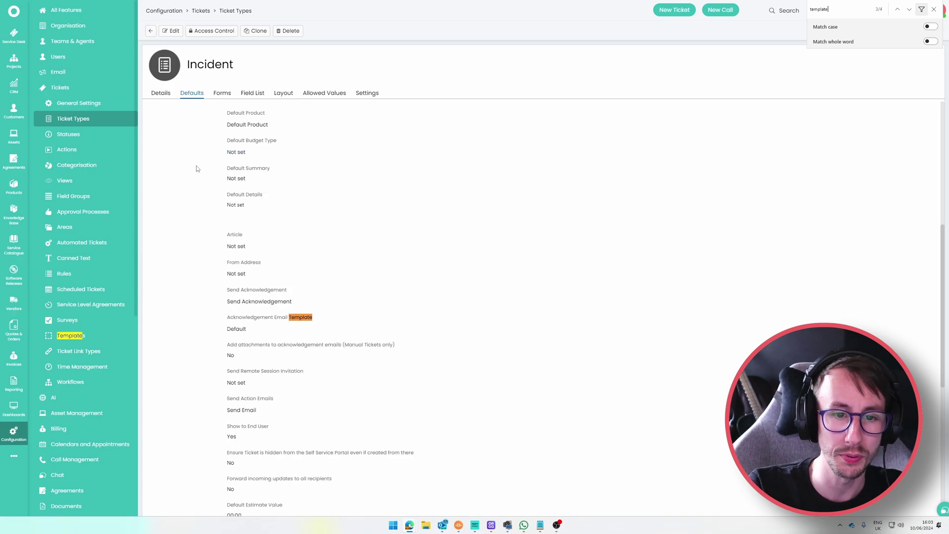
{"action": "key", "text": "Return"}
{"action": "key", "text": "Return"}
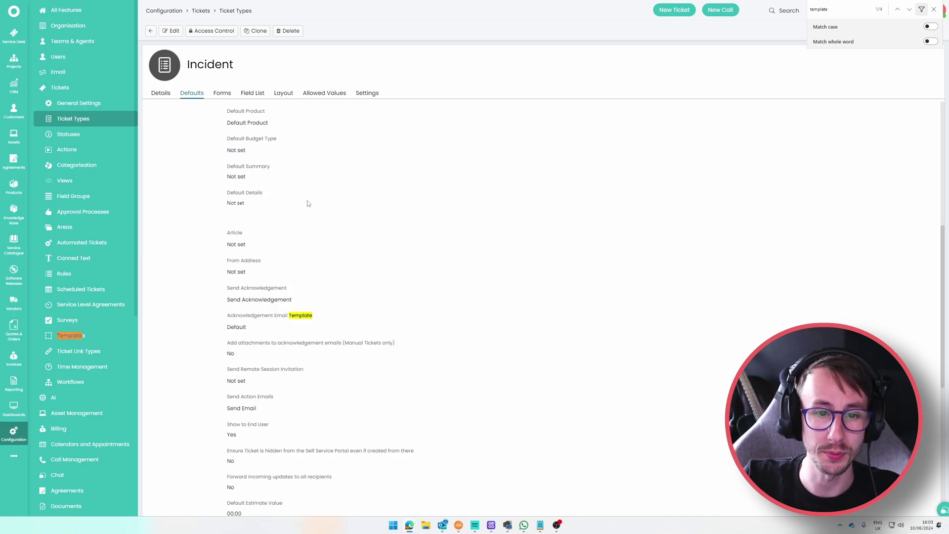
Edit the Incident type, search for 'automatically', and open the ticket Templates list
{"action": "left_click", "coordinate": [171, 31]}
{"action": "double_click", "coordinate": [828, 9]}
{"action": "type", "text": "au"}
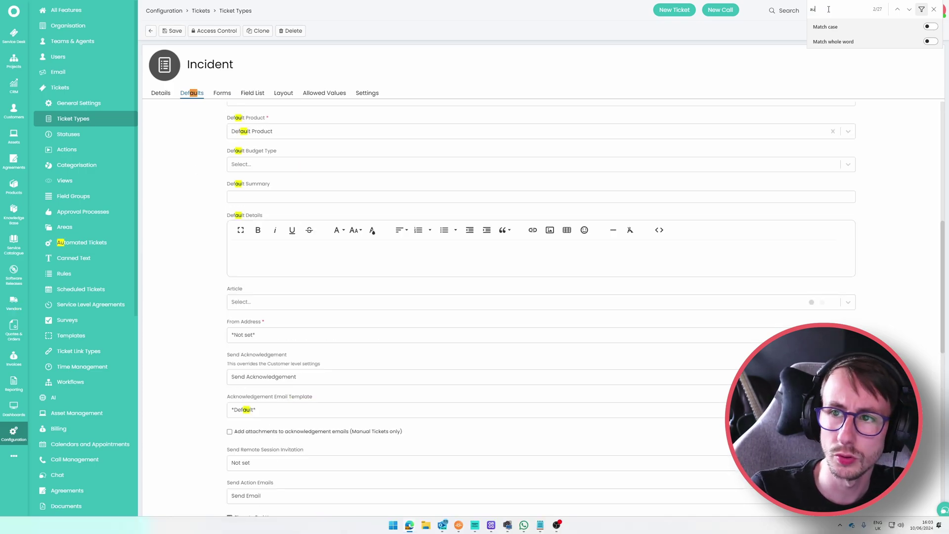
{"action": "type", "text": "tomatically"}
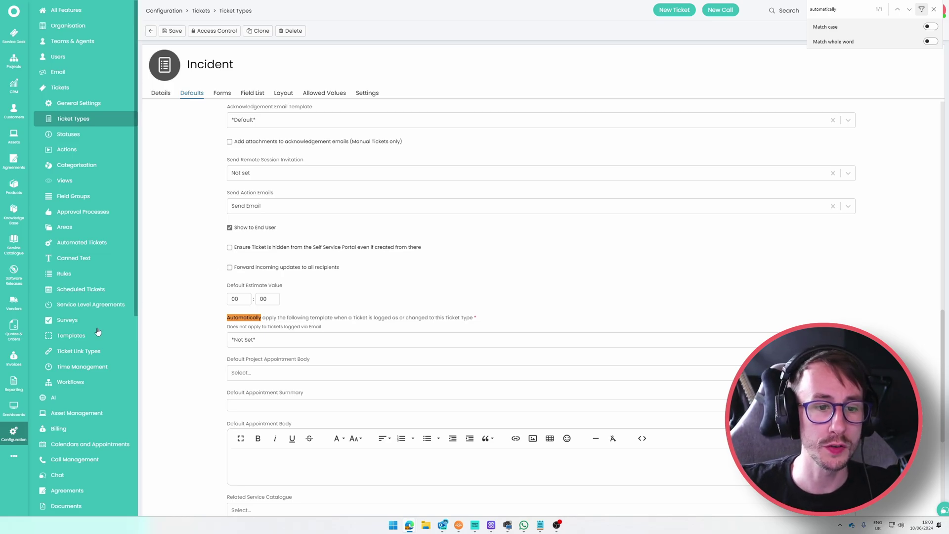
{"action": "left_click", "coordinate": [59, 335]}
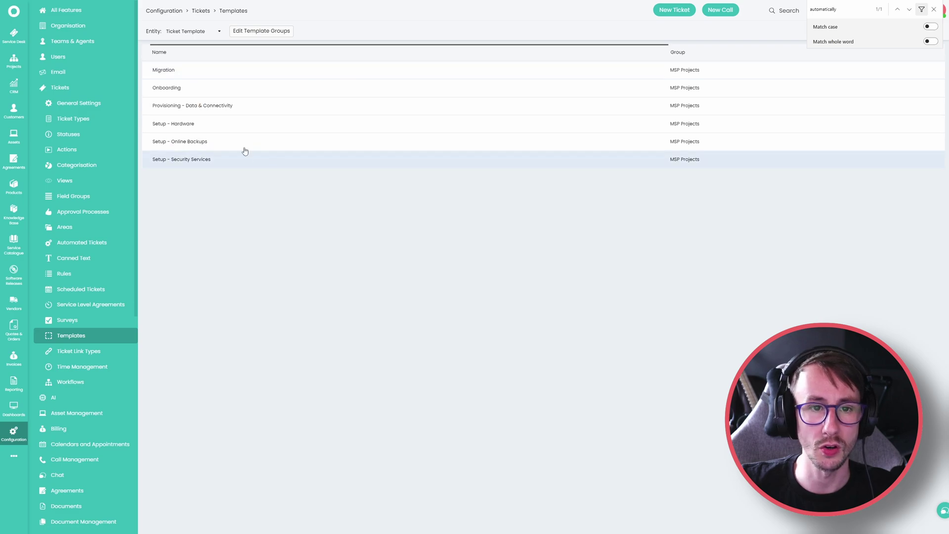
Open the Onboarding template and review its To-Do List, Details and Children tabs
{"action": "left_click", "coordinate": [201, 89]}
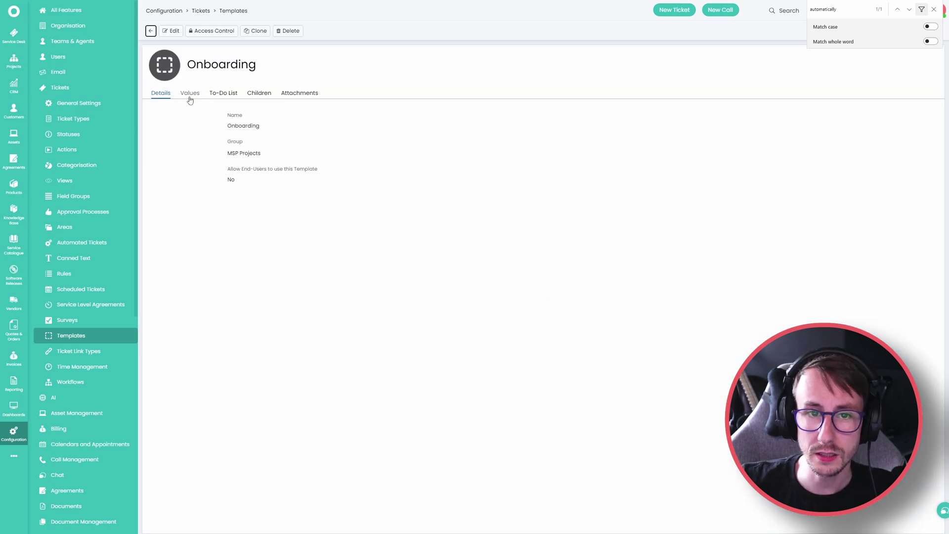
{"action": "left_click_drag", "start_coordinate": [187, 65], "coordinate": [262, 70]}
{"action": "left_click", "coordinate": [223, 95]}
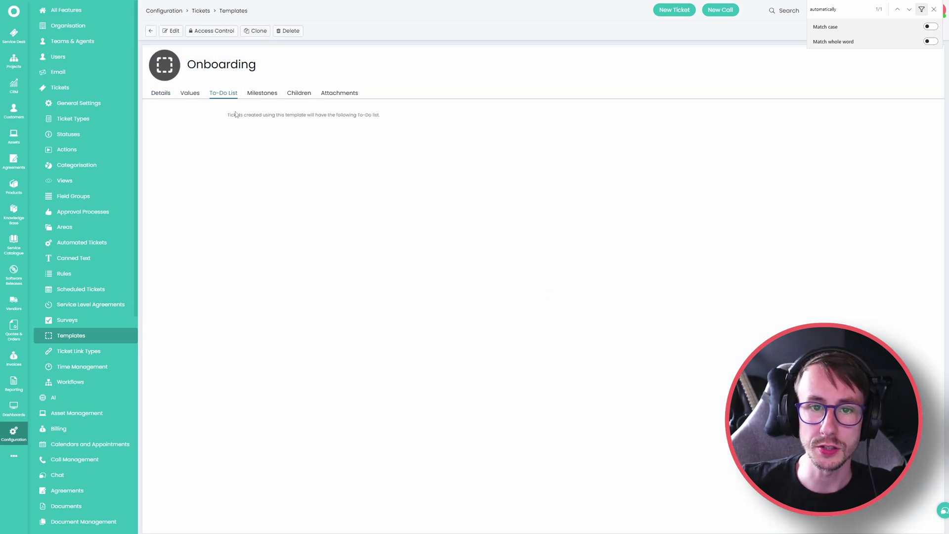
{"action": "left_click_drag", "start_coordinate": [242, 115], "coordinate": [354, 170]}
{"action": "left_click", "coordinate": [166, 99]}
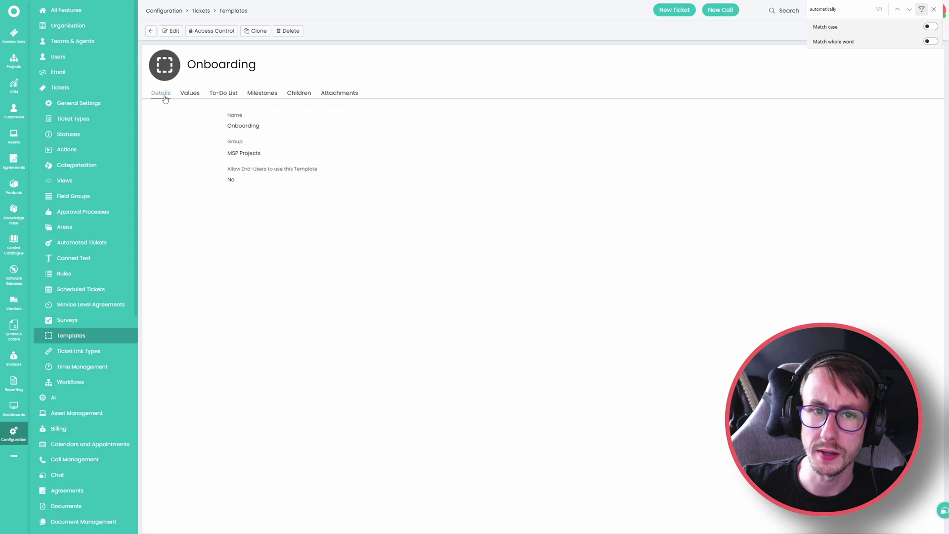
{"action": "left_click", "coordinate": [301, 94]}
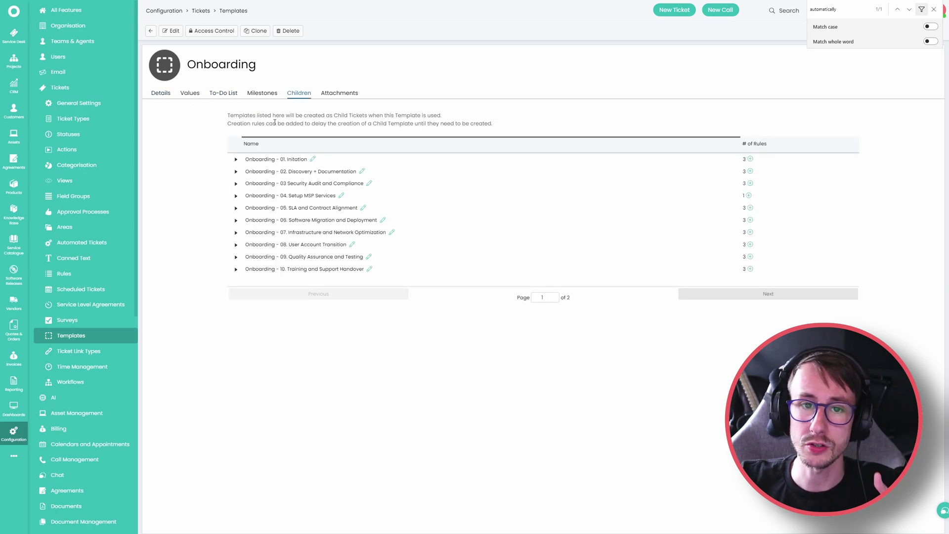
Edit the Onboarding - 01. Initation child, review its four to-do items, then cancel without saving
{"action": "left_click", "coordinate": [312, 158]}
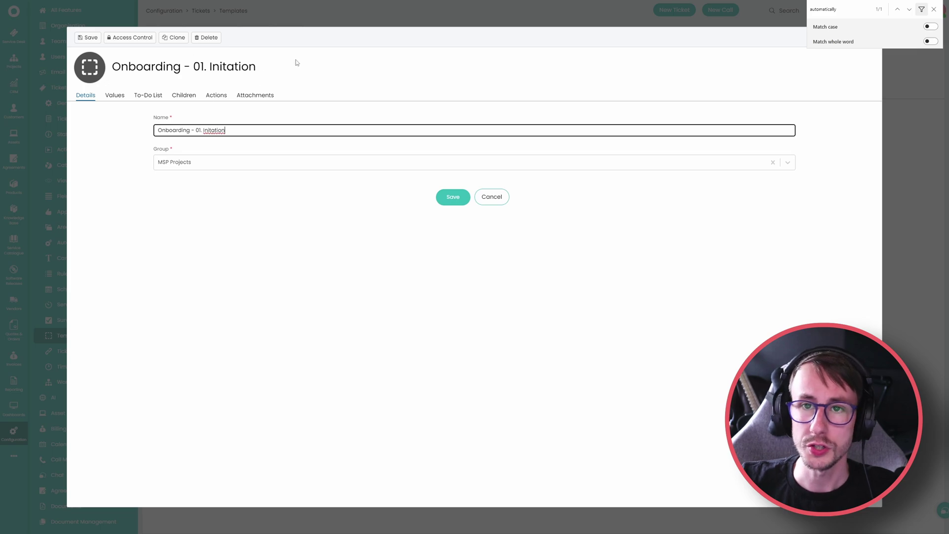
{"action": "left_click", "coordinate": [183, 95]}
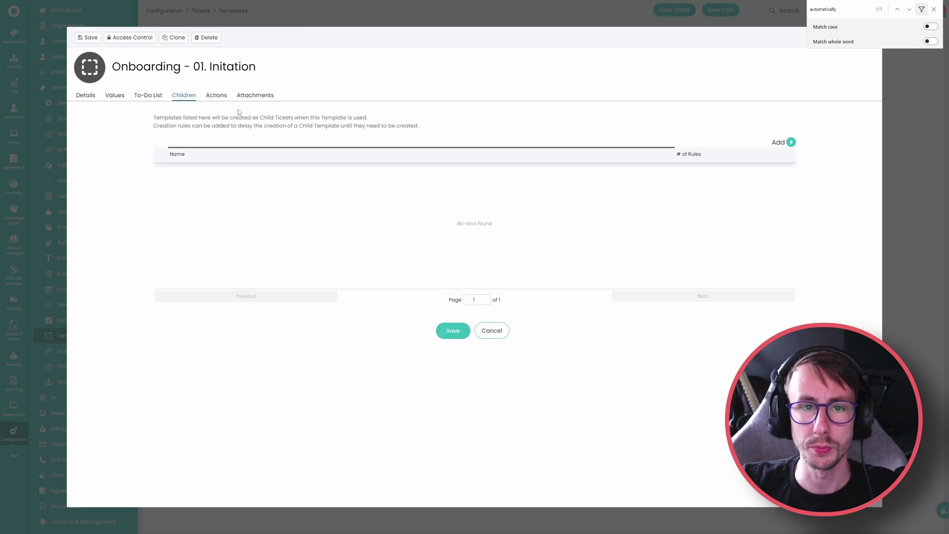
{"action": "left_click", "coordinate": [148, 94]}
{"action": "left_click_drag", "start_coordinate": [162, 137], "coordinate": [362, 201]}
{"action": "left_click", "coordinate": [346, 210]}
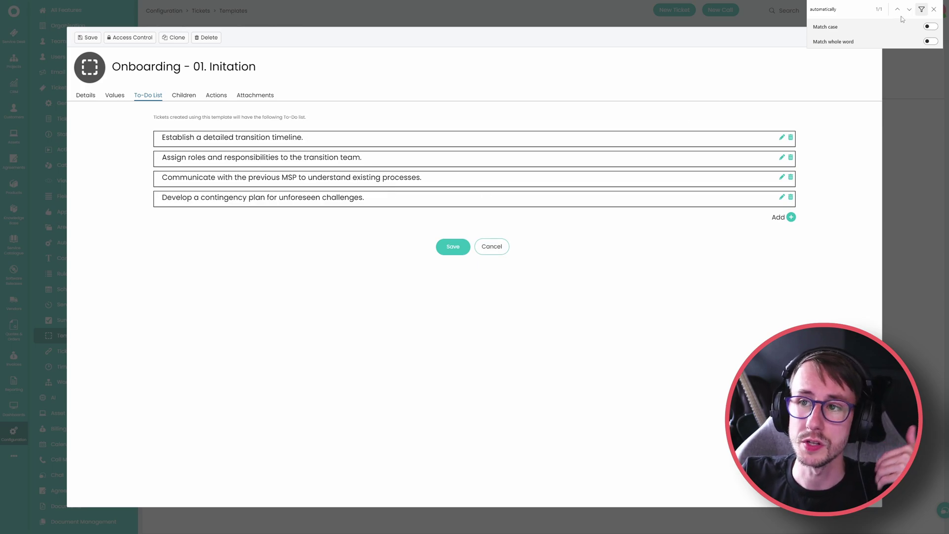
{"action": "left_click", "coordinate": [932, 9]}
{"action": "left_click", "coordinate": [491, 246]}
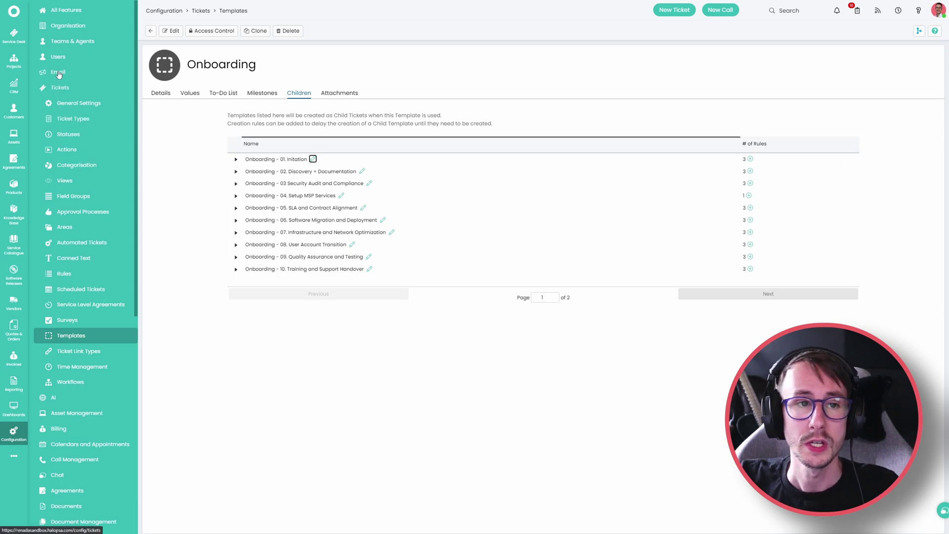
Preview the template choices for a new ticket without applying one, then open Configuration > Tickets
{"action": "left_click", "coordinate": [151, 31]}
{"action": "left_click", "coordinate": [151, 31]}
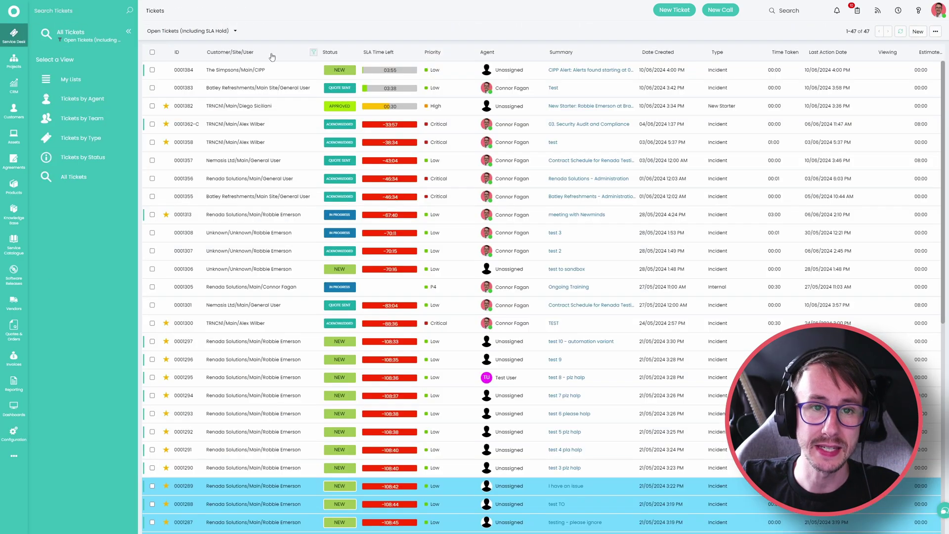
{"action": "left_click", "coordinate": [917, 31]}
{"action": "left_click", "coordinate": [899, 45]}
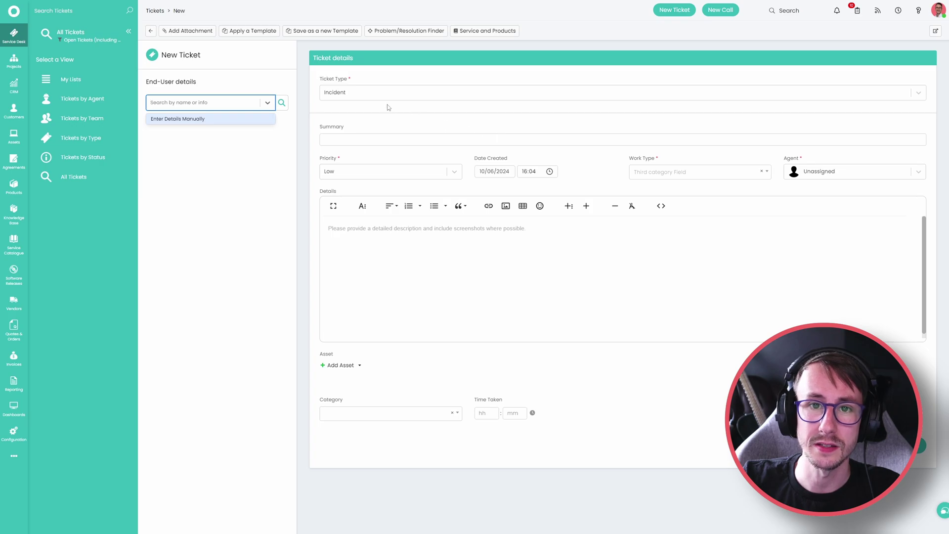
{"action": "left_click", "coordinate": [245, 31]}
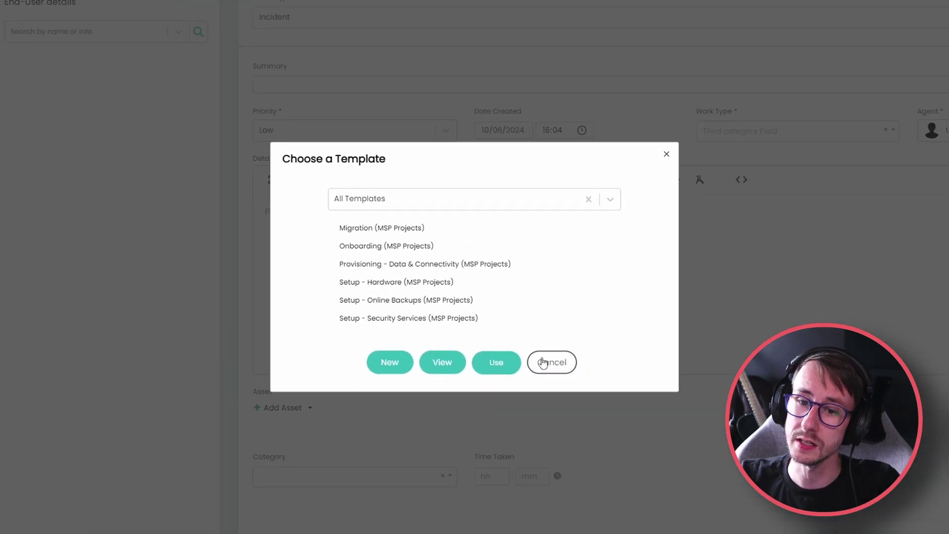
{"action": "left_click", "coordinate": [540, 358]}
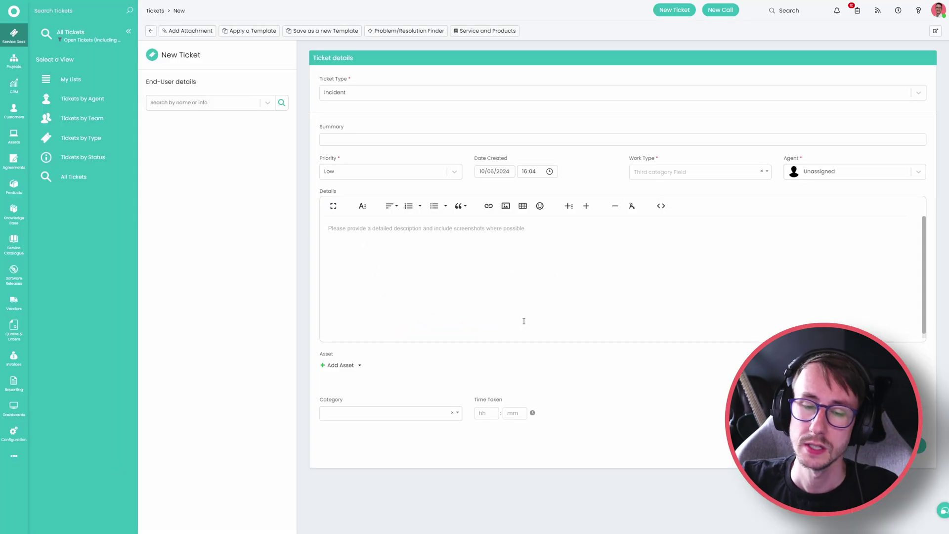
{"action": "left_click", "coordinate": [15, 431]}
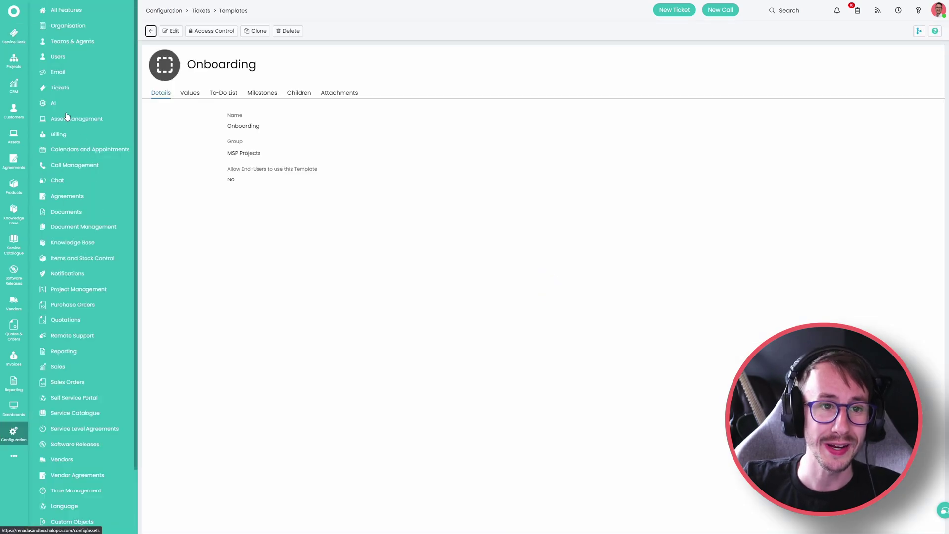
{"action": "left_click", "coordinate": [74, 90]}
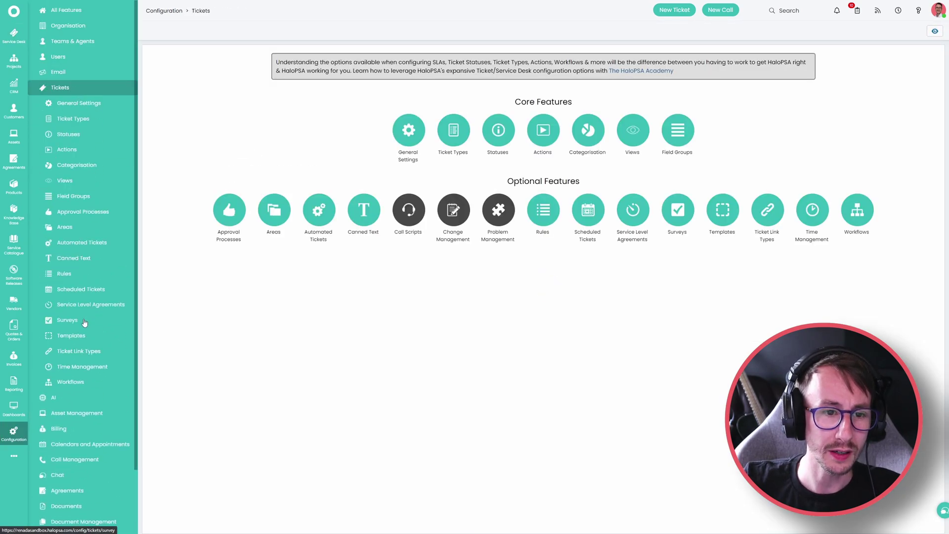
Open the Fixed Fee - Laptop/Desktop rule and search 'templ' to find its Template outcome
{"action": "left_click", "coordinate": [65, 273]}
{"action": "left_click", "coordinate": [269, 87]}
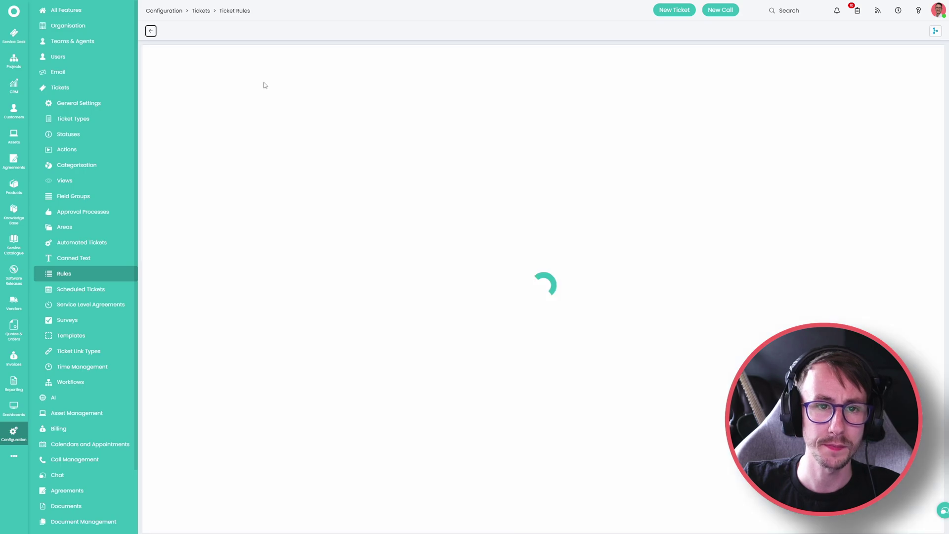
{"action": "key", "text": "ctrl+f"}
{"action": "type", "text": "template"}
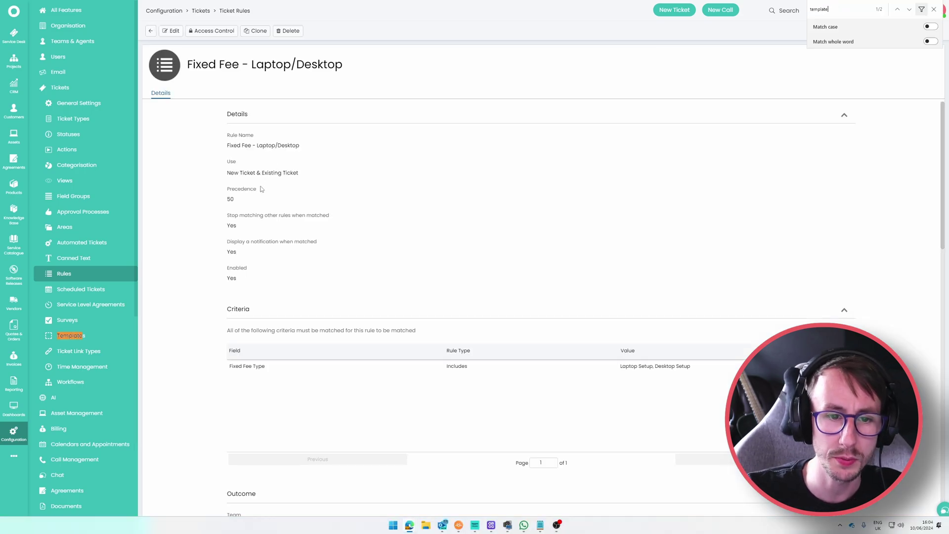
{"action": "key", "text": "Return"}
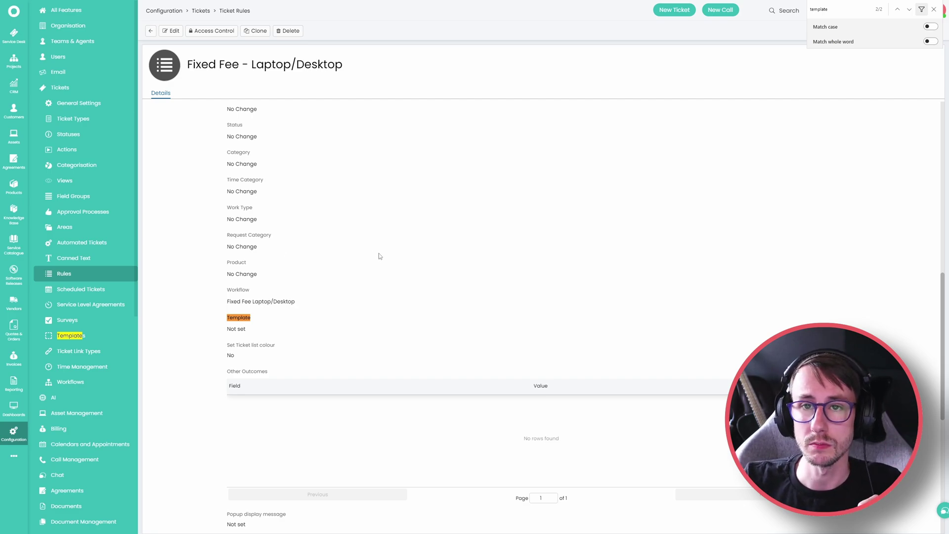
{"action": "left_click", "coordinate": [933, 10]}
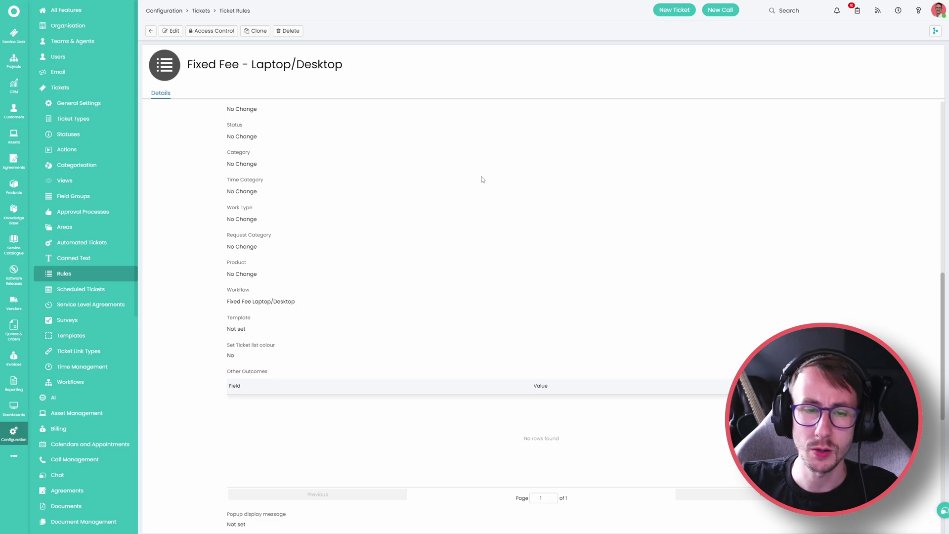
Navigate through Integrations and Custom Integrations to the Integration Runbooks list
{"action": "scroll", "coordinate": [102, 348], "scroll_direction": "down", "scroll_amount": 2}
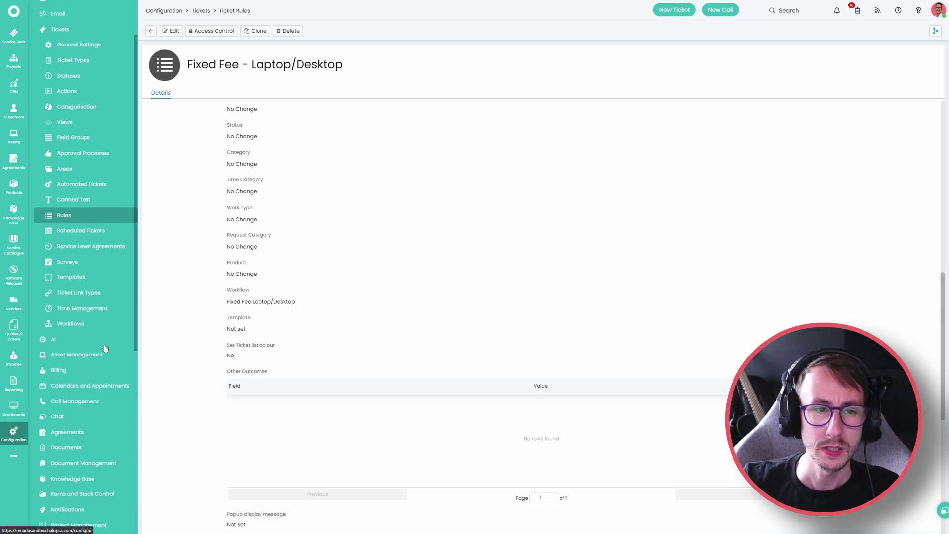
{"action": "scroll", "coordinate": [105, 348], "scroll_direction": "down", "scroll_amount": 6}
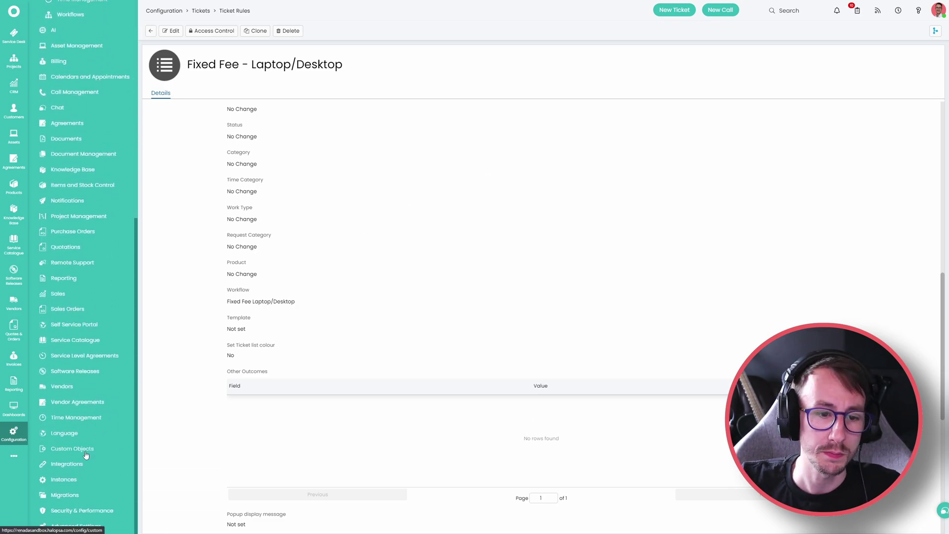
{"action": "left_click", "coordinate": [87, 464]}
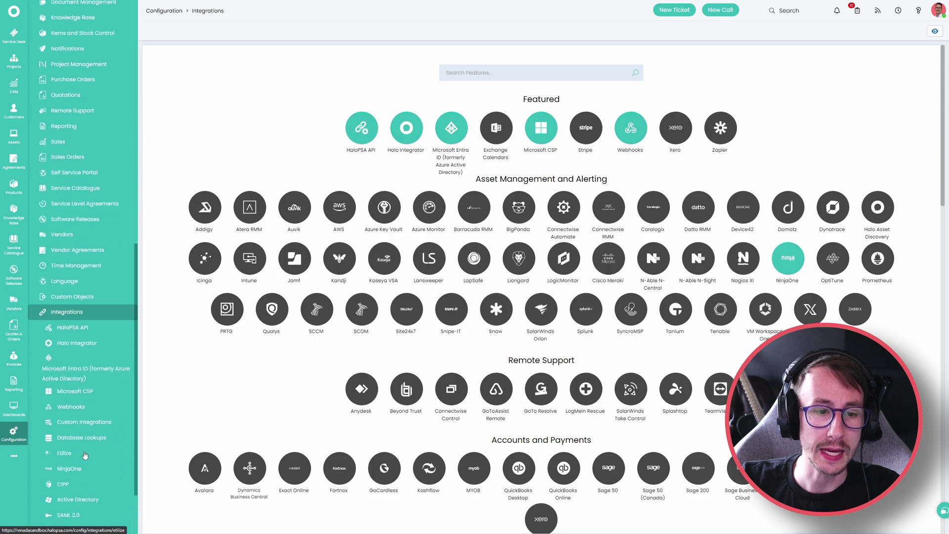
{"action": "scroll", "coordinate": [85, 455], "scroll_direction": "down", "scroll_amount": 4}
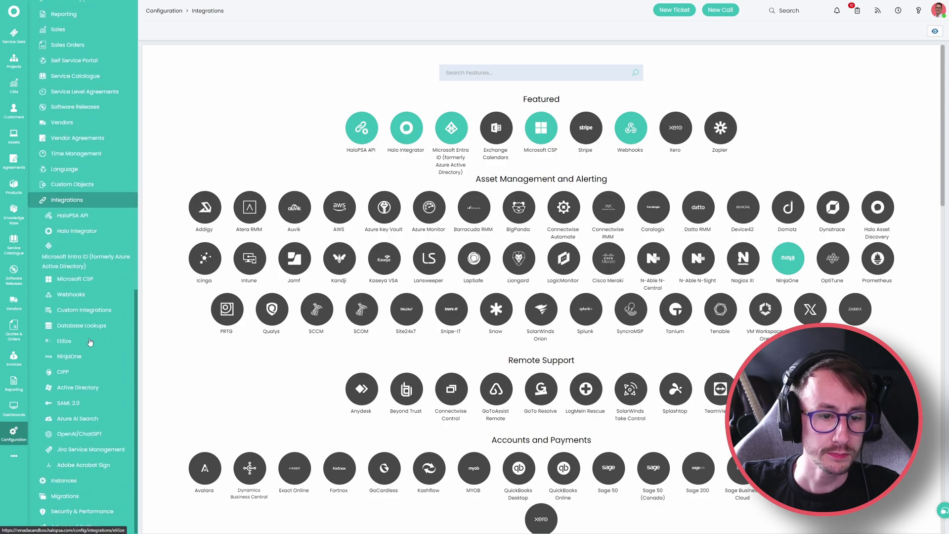
{"action": "left_click", "coordinate": [119, 310]}
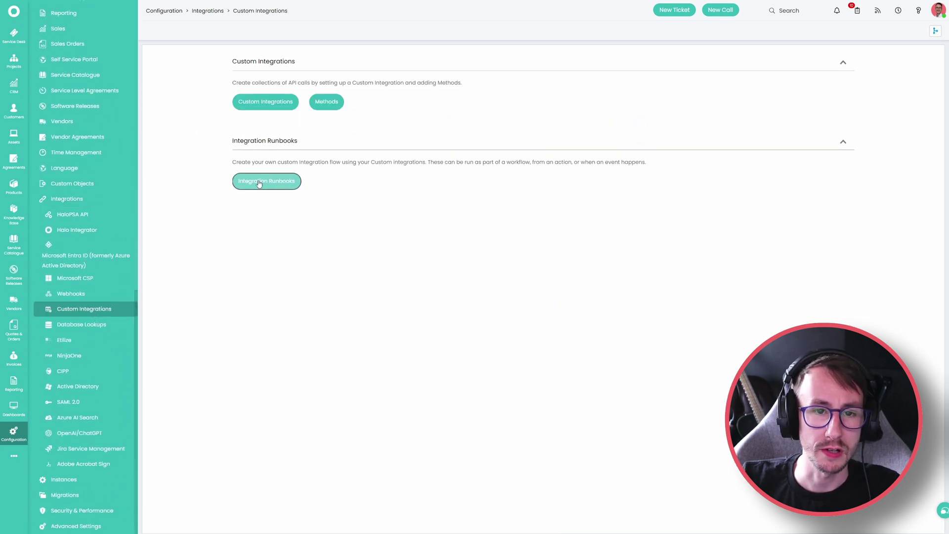
{"action": "left_click", "coordinate": [258, 181]}
Open the ToDoList Integration runbook in Flow Chart view and switch it to edit mode
{"action": "left_click", "coordinate": [188, 485]}
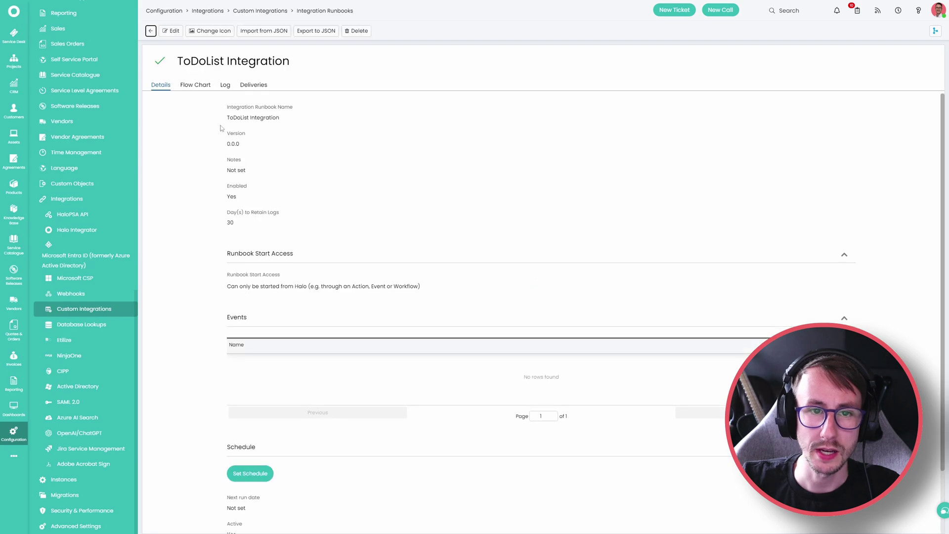
{"action": "left_click", "coordinate": [200, 85]}
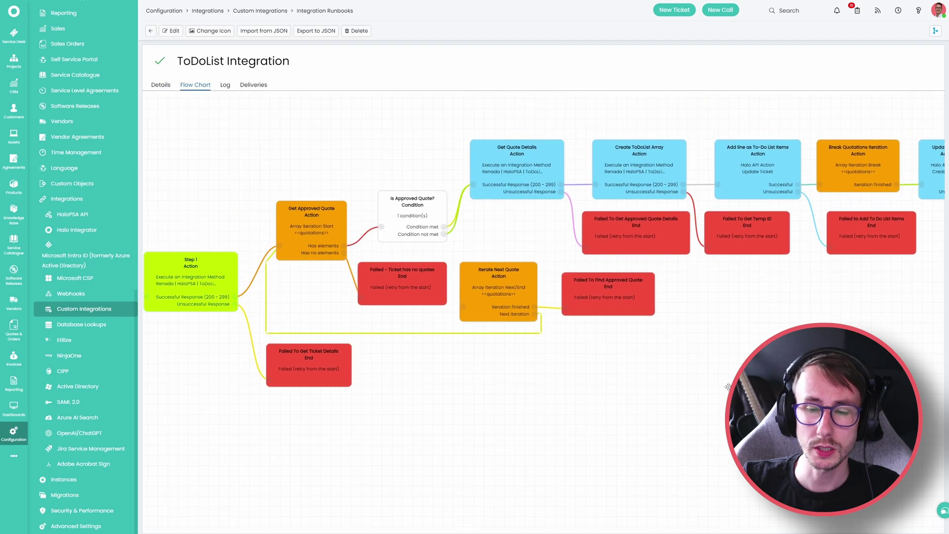
{"action": "scroll", "coordinate": [718, 392], "scroll_direction": "down", "scroll_amount": 3}
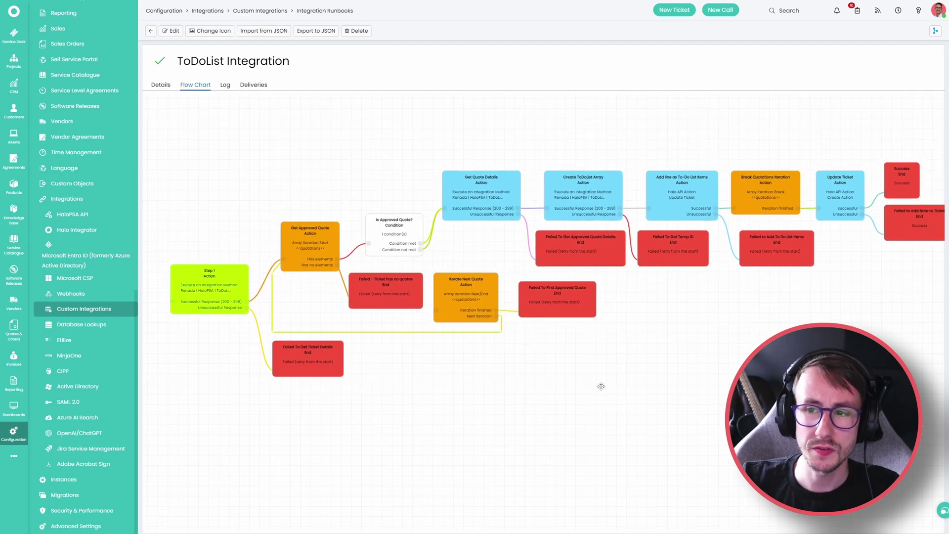
{"action": "left_click_drag", "start_coordinate": [601, 387], "coordinate": [589, 367]}
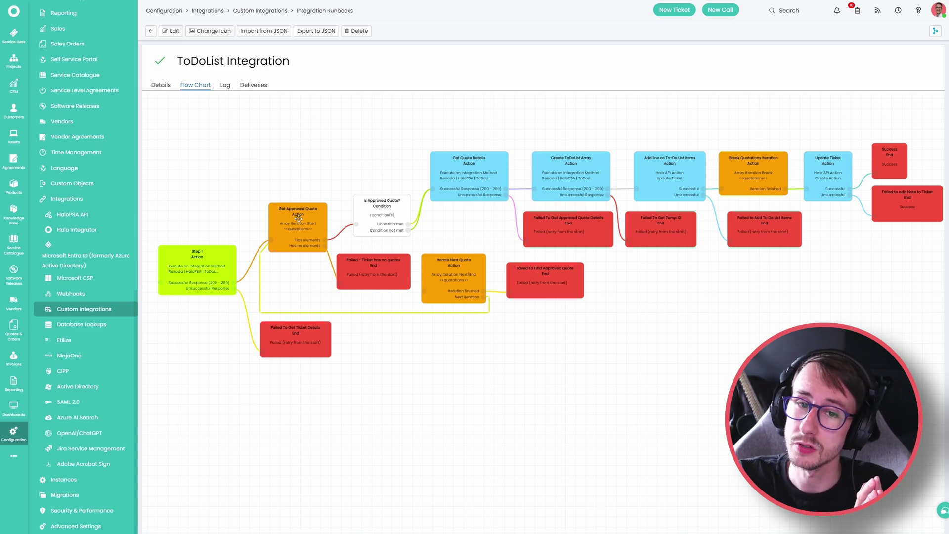
{"action": "left_click", "coordinate": [171, 30]}
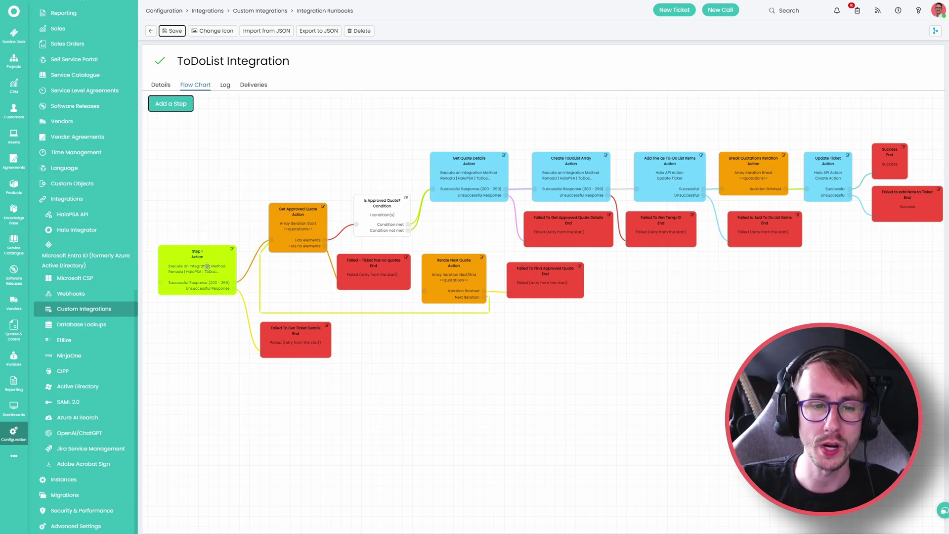
{"action": "left_click_drag", "start_coordinate": [197, 270], "coordinate": [211, 270]}
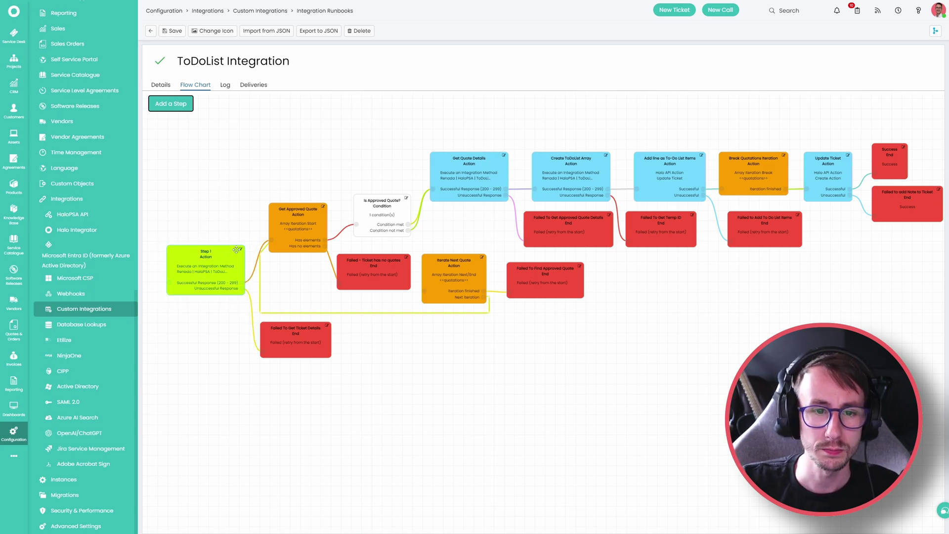
{"action": "double_click", "coordinate": [236, 249]}
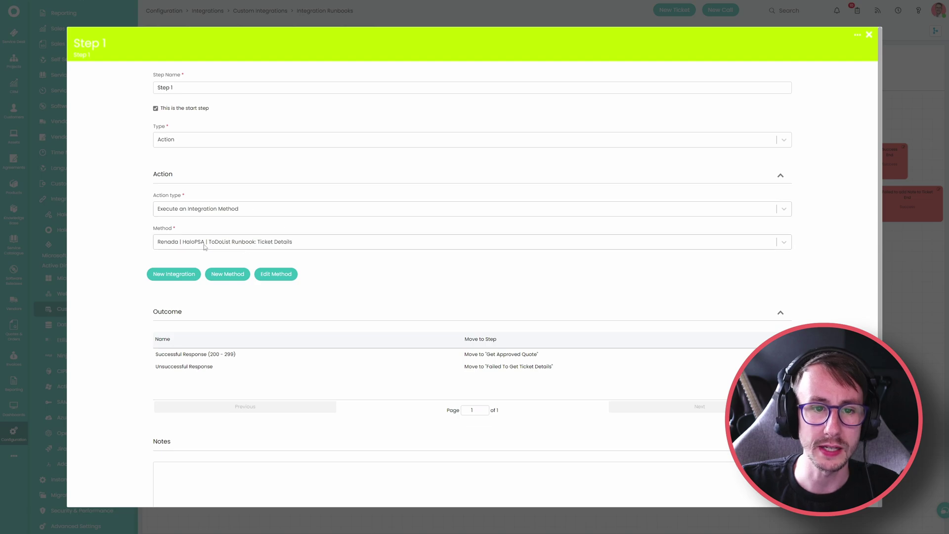
{"action": "left_click", "coordinate": [255, 274]}
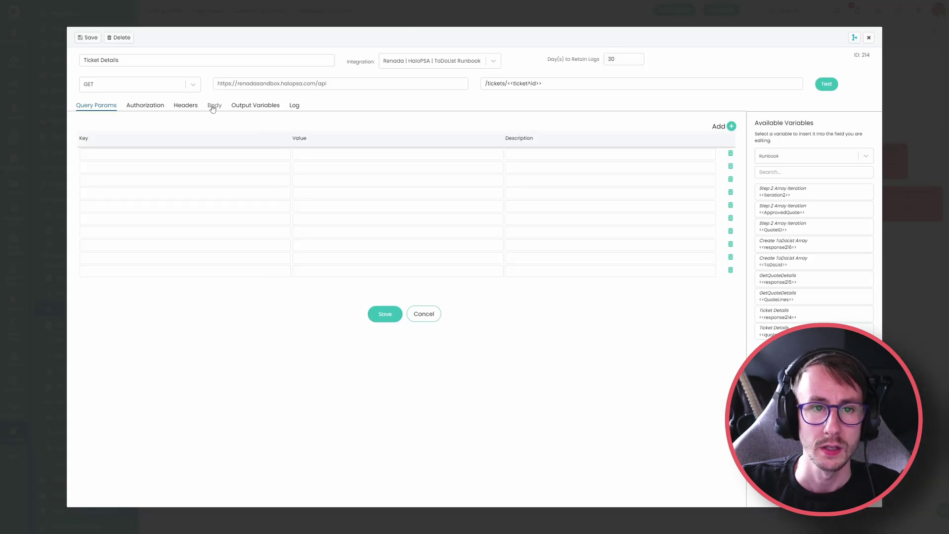
{"action": "left_click", "coordinate": [241, 104]}
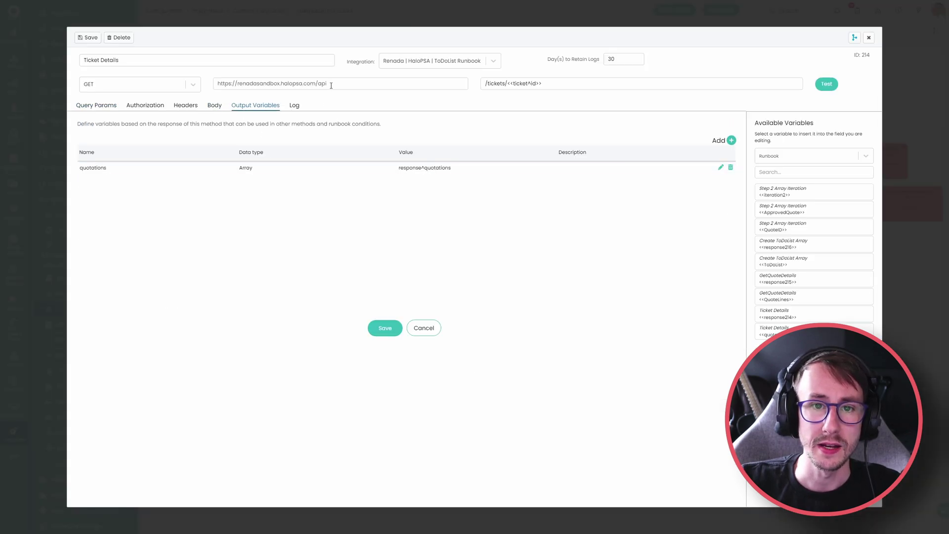
{"action": "left_click_drag", "start_coordinate": [548, 85], "coordinate": [478, 91]}
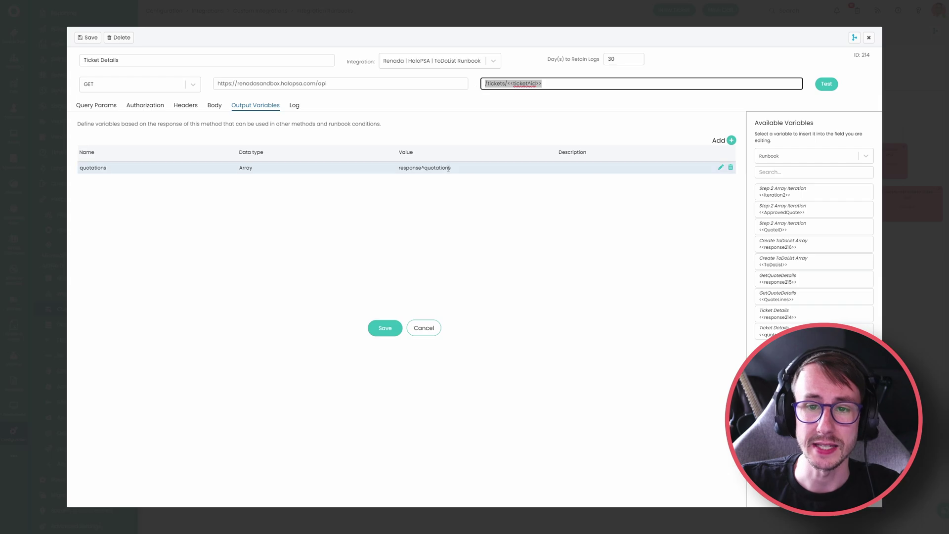
{"action": "left_click_drag", "start_coordinate": [446, 187], "coordinate": [445, 194]}
{"action": "left_click", "coordinate": [442, 198]}
{"action": "left_click", "coordinate": [721, 167]}
{"action": "left_click", "coordinate": [491, 423]}
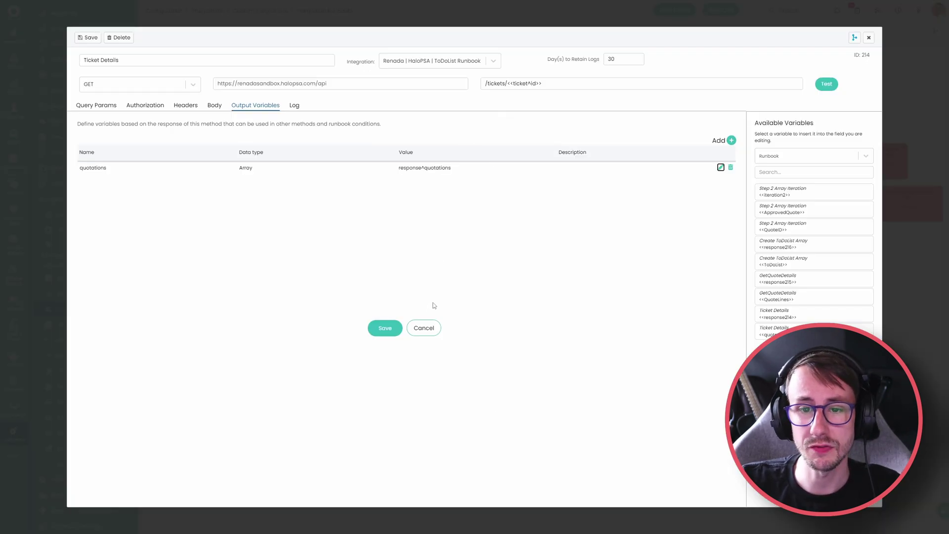
{"action": "left_click", "coordinate": [420, 329]}
{"action": "left_click", "coordinate": [869, 37]}
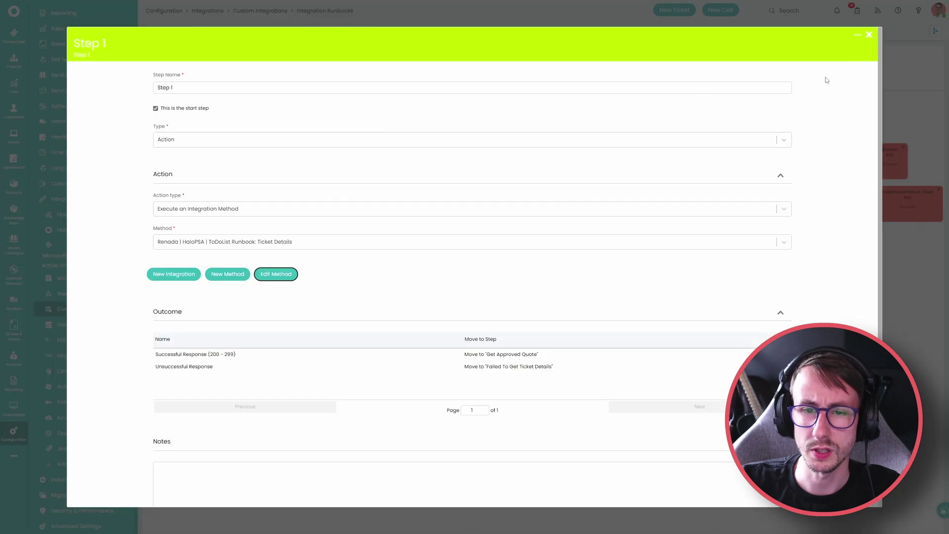
{"action": "left_click", "coordinate": [871, 35]}
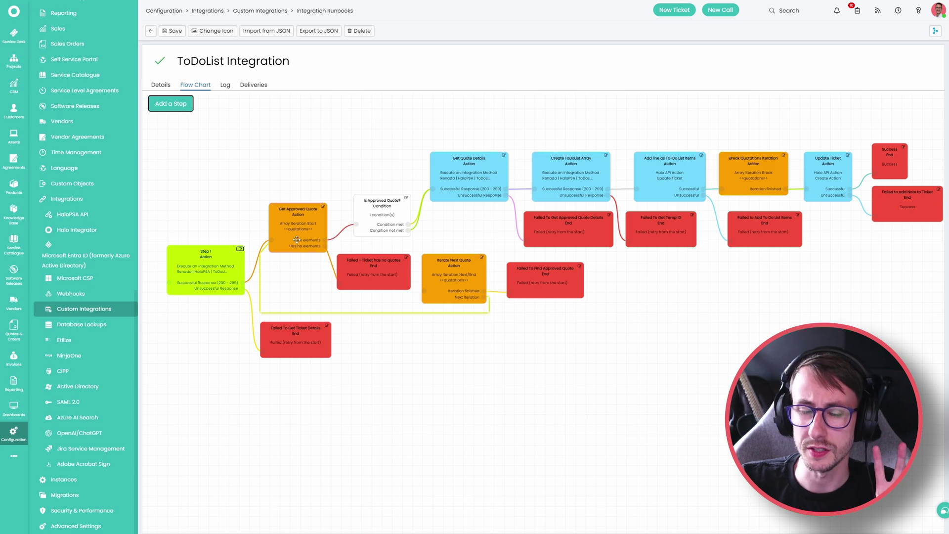
Inspect the Is Approved Quote? outcome rows, leaving targets unchanged, then save the flow chart
{"action": "left_click", "coordinate": [406, 198]}
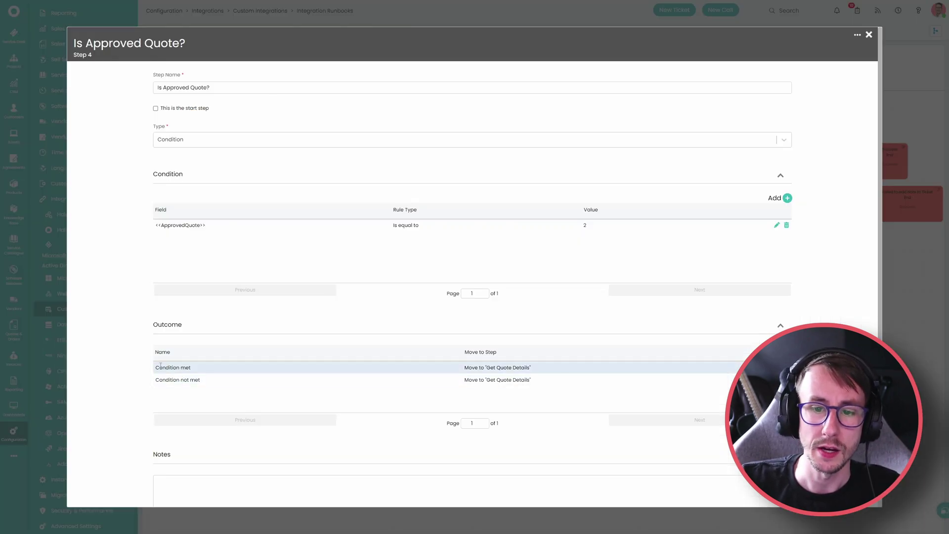
{"action": "left_click_drag", "start_coordinate": [161, 366], "coordinate": [858, 46]}
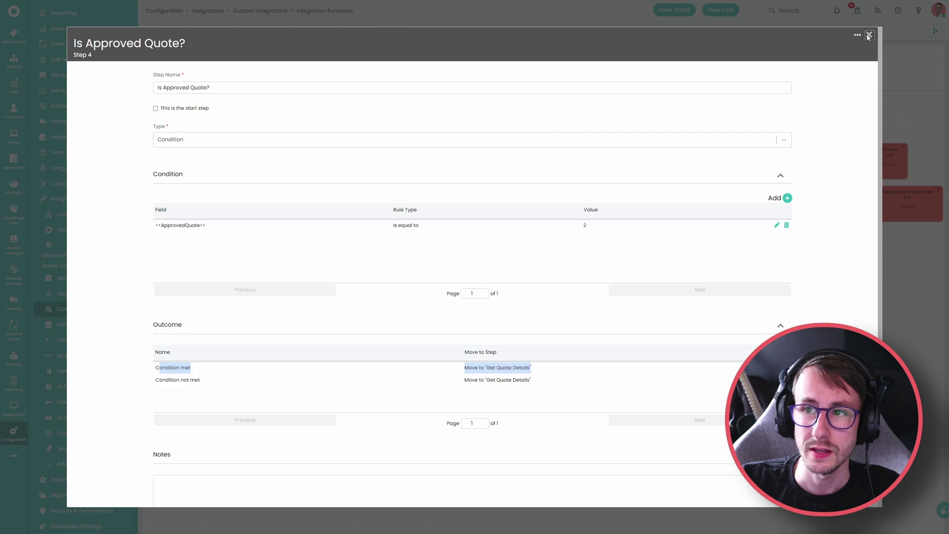
{"action": "left_click", "coordinate": [868, 34]}
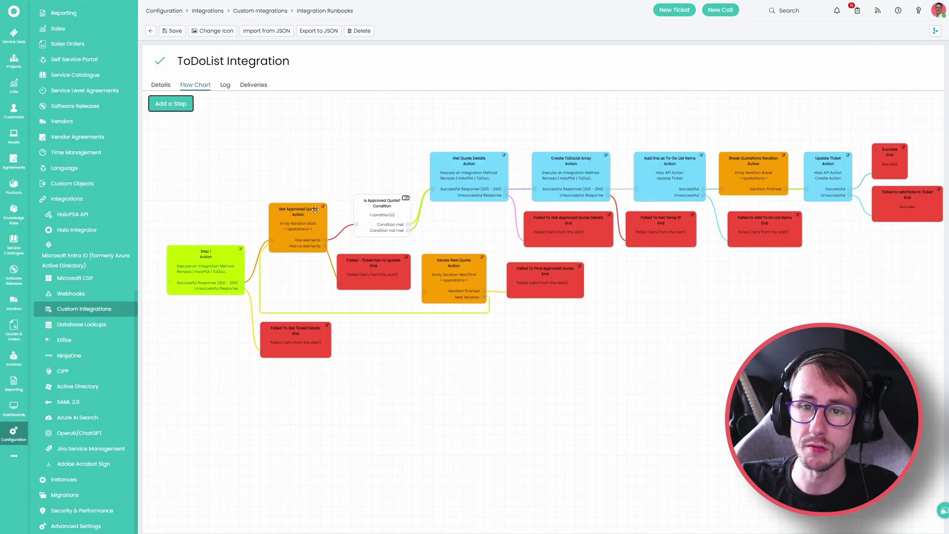
{"action": "left_click", "coordinate": [405, 200]}
{"action": "left_click", "coordinate": [623, 379]}
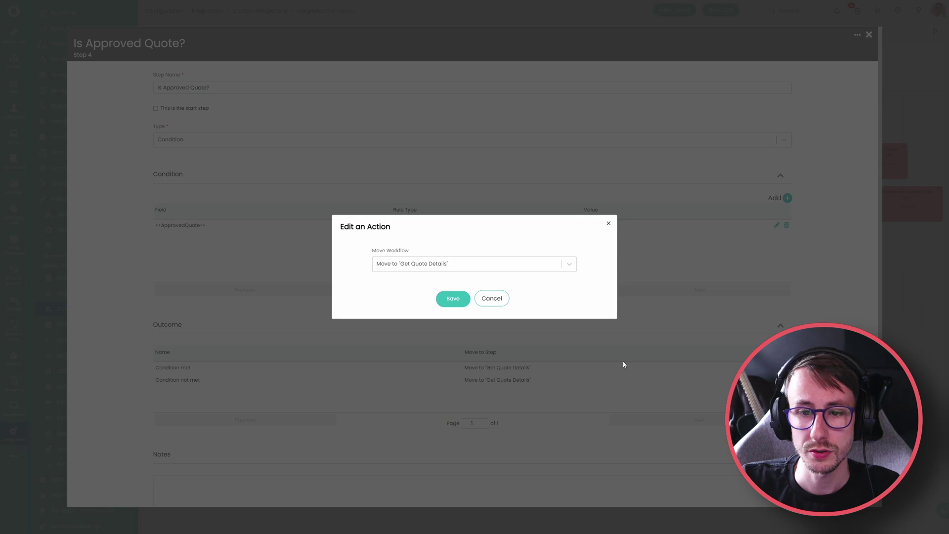
{"action": "left_click", "coordinate": [491, 298]}
{"action": "left_click", "coordinate": [869, 34]}
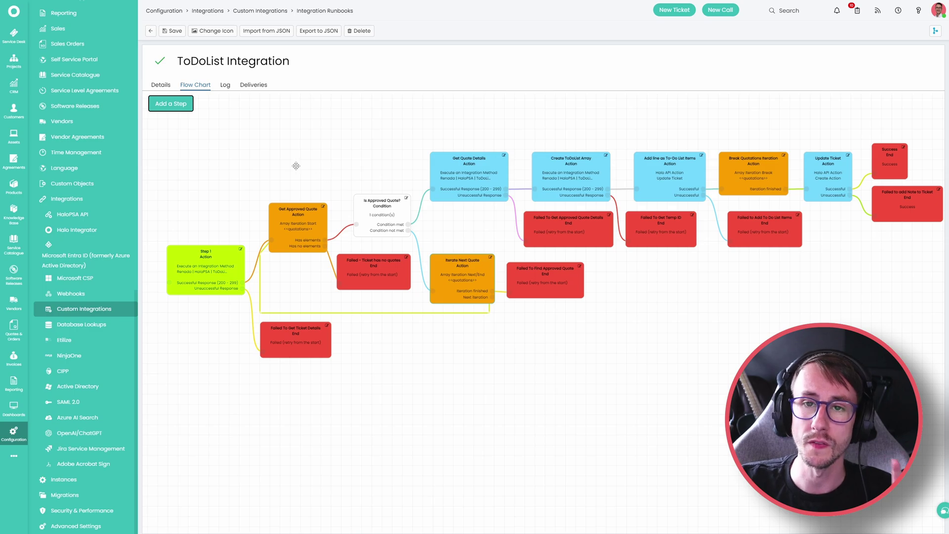
{"action": "left_click", "coordinate": [172, 31]}
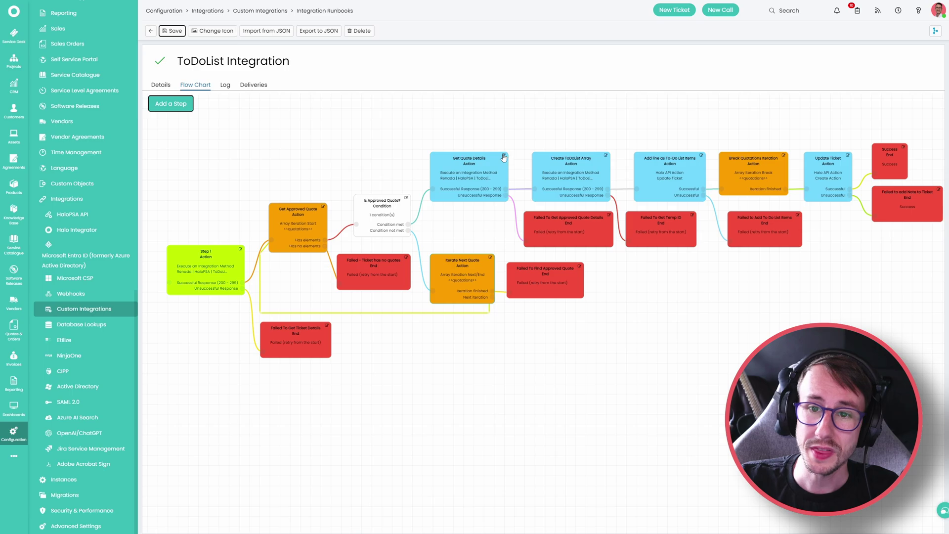
{"action": "left_click", "coordinate": [503, 157]}
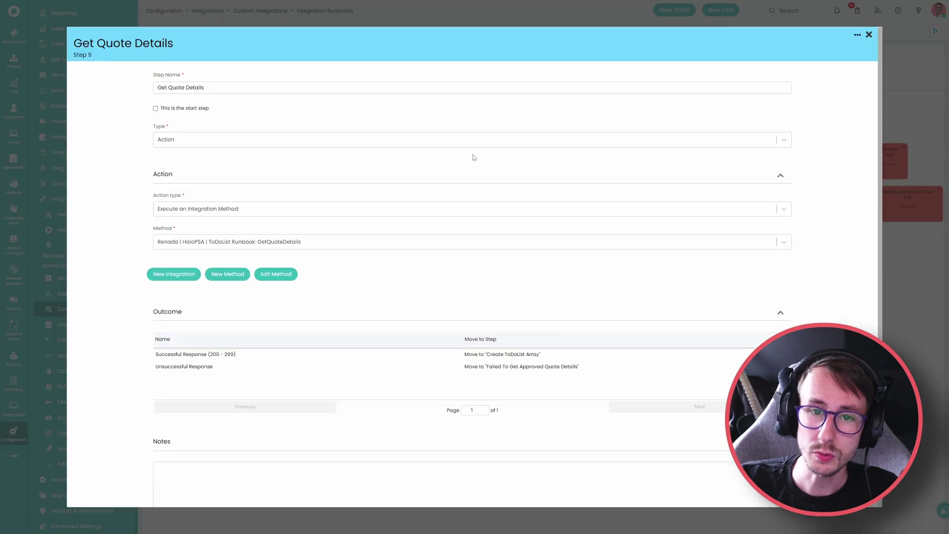
{"action": "left_click", "coordinate": [287, 273]}
{"action": "left_click", "coordinate": [251, 110]}
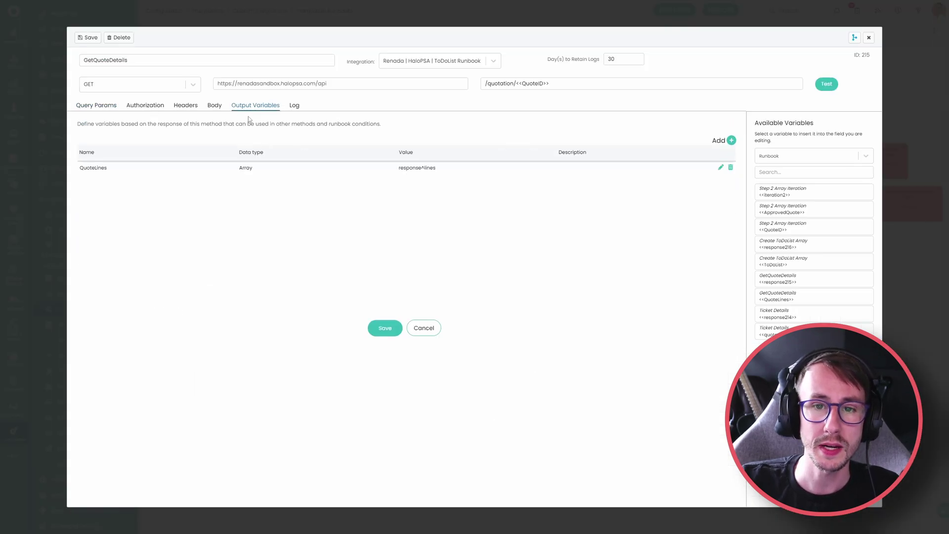
{"action": "left_click_drag", "start_coordinate": [398, 168], "coordinate": [439, 174]}
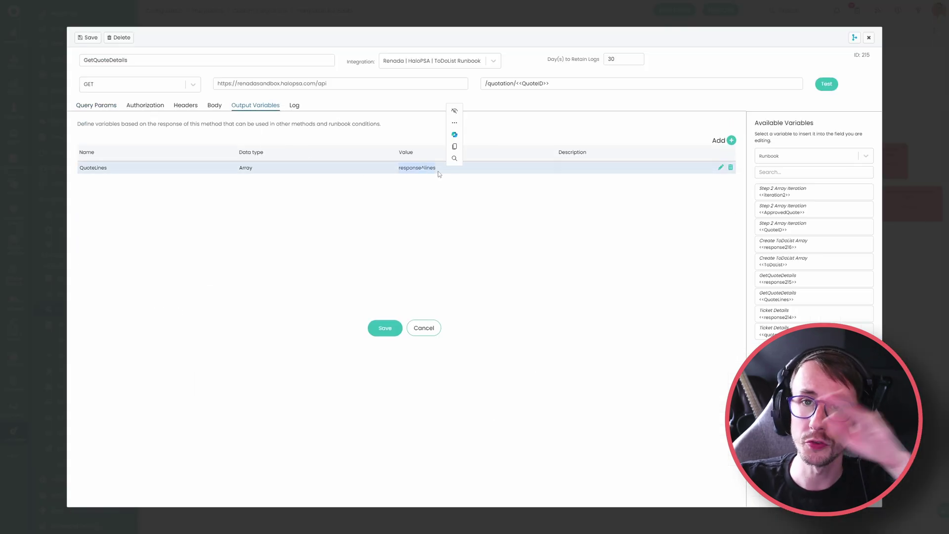
{"action": "left_click", "coordinate": [438, 206]}
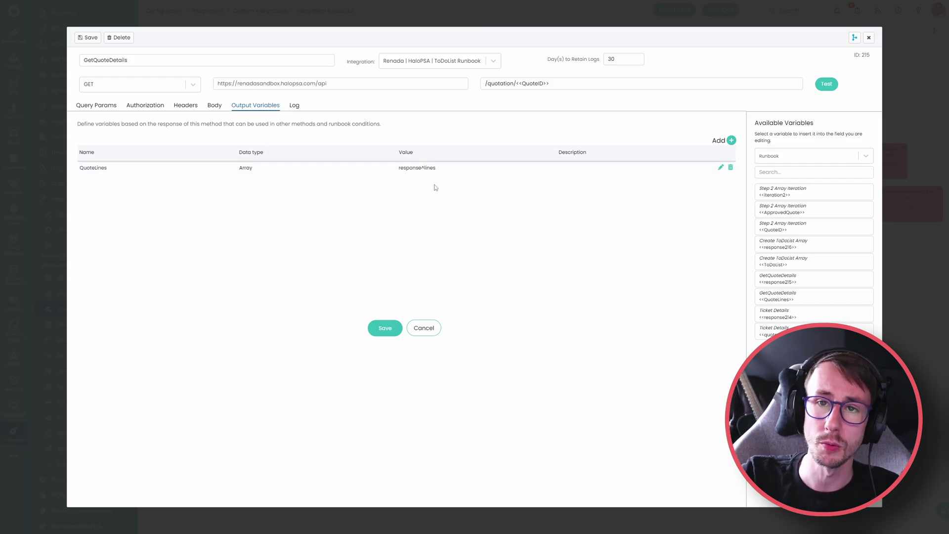
{"action": "left_click", "coordinate": [425, 328]}
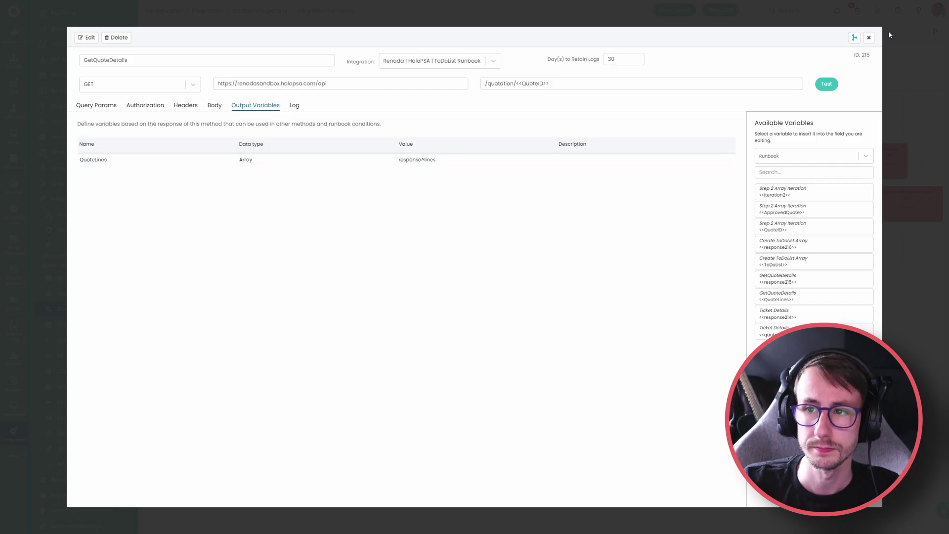
{"action": "left_click", "coordinate": [868, 37]}
{"action": "left_click", "coordinate": [868, 35]}
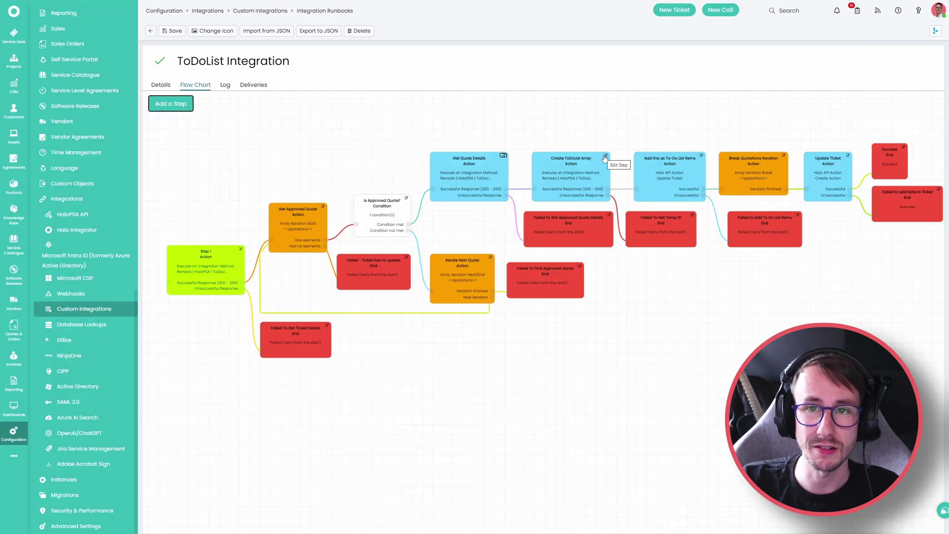
Review the Create ToDoList Array method's output variables and quote-line SQL body, save it, and close
{"action": "left_click", "coordinate": [604, 158]}
{"action": "left_click", "coordinate": [275, 274]}
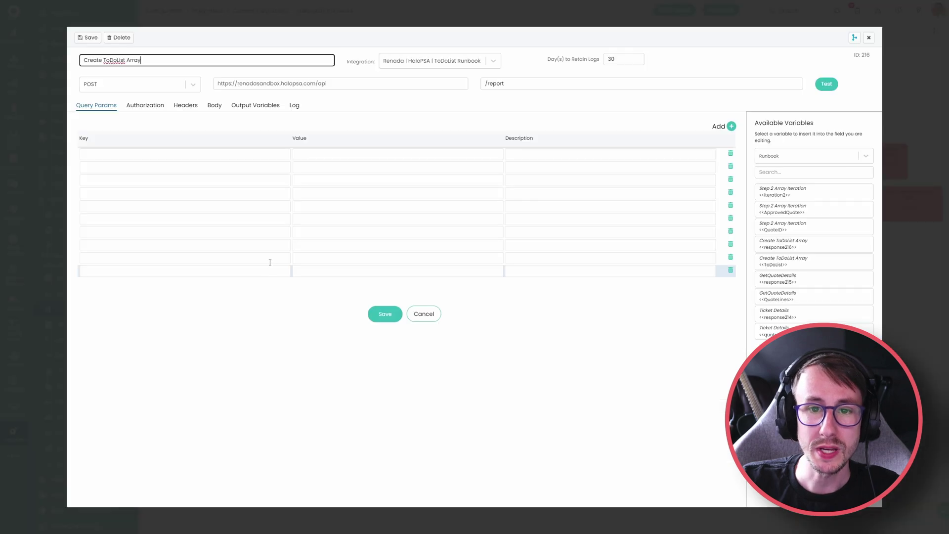
{"action": "left_click", "coordinate": [249, 105]}
{"action": "left_click", "coordinate": [216, 106]}
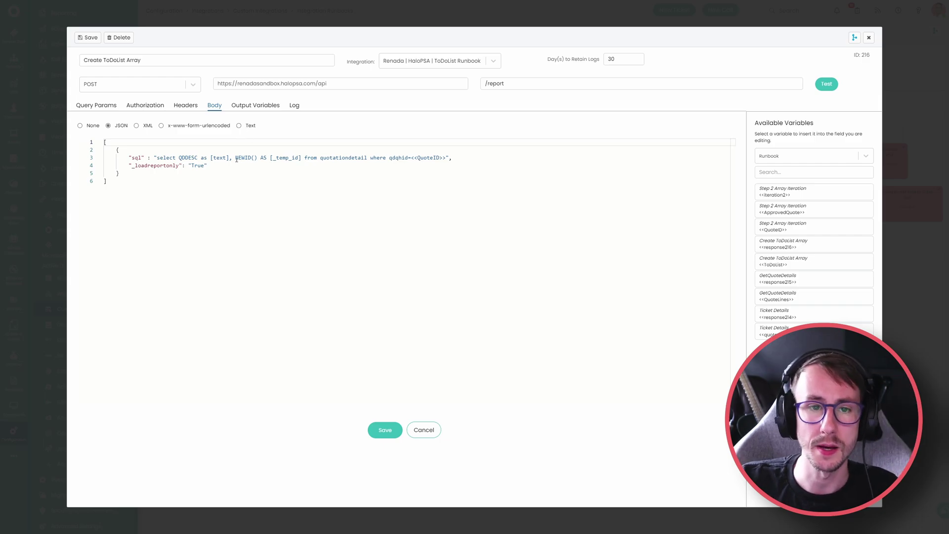
{"action": "left_click_drag", "start_coordinate": [153, 157], "coordinate": [199, 159]}
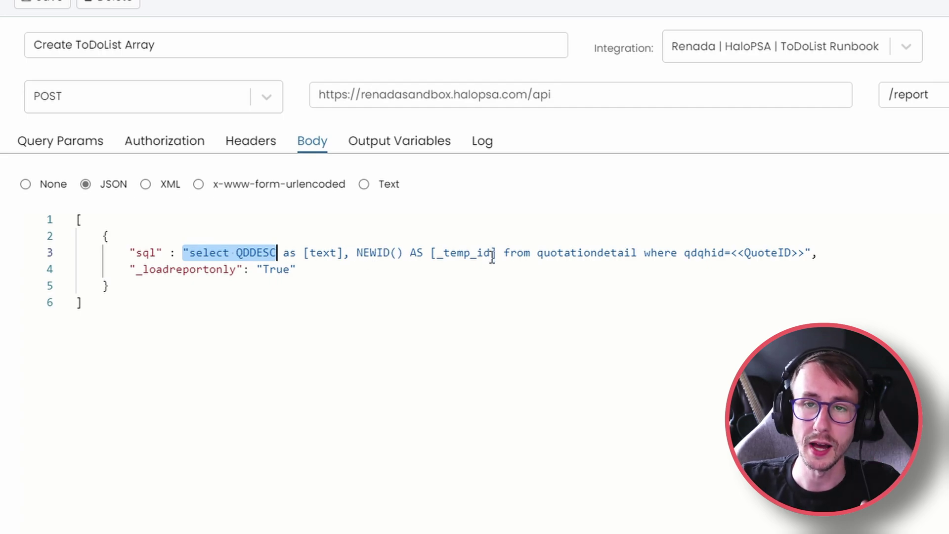
{"action": "left_click", "coordinate": [465, 267]}
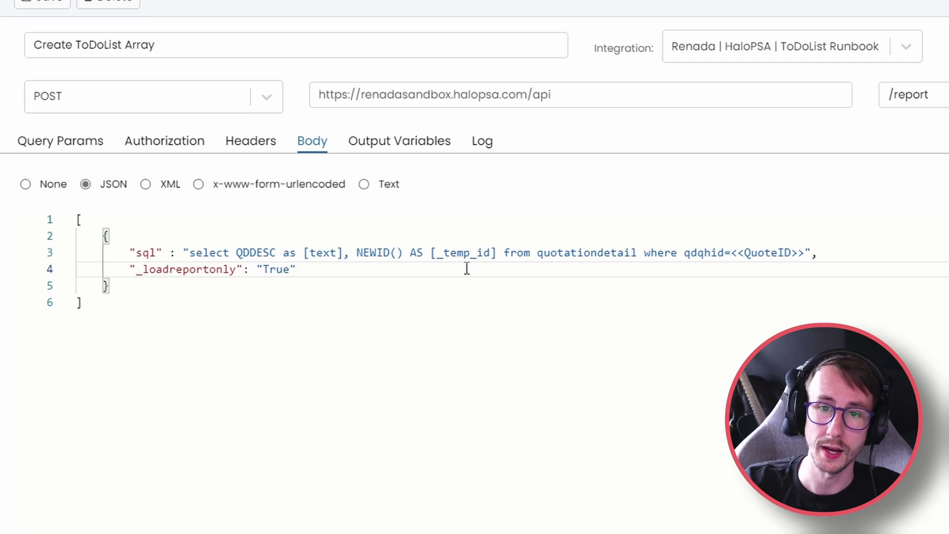
{"action": "left_click", "coordinate": [42, 2]}
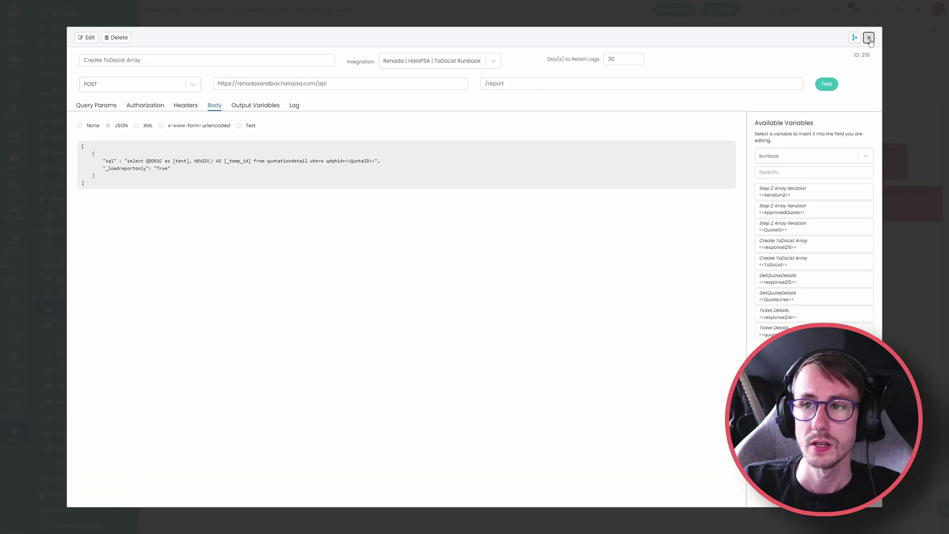
{"action": "left_click", "coordinate": [866, 36]}
{"action": "left_click", "coordinate": [869, 35]}
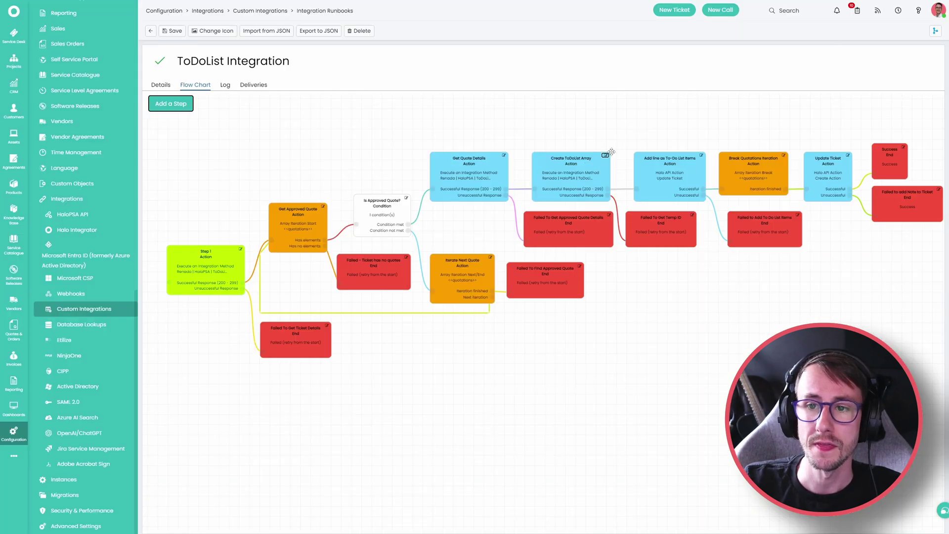
Check the Add line step's todo_list line, then reopen the Create ToDoList Array method's JSON body
{"action": "left_click", "coordinate": [700, 154]}
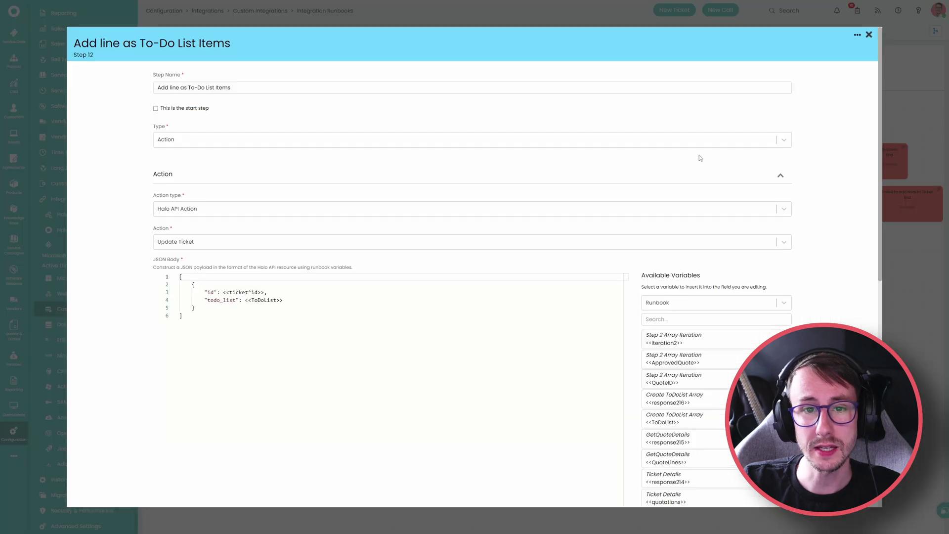
{"action": "left_click_drag", "start_coordinate": [286, 300], "coordinate": [204, 300]}
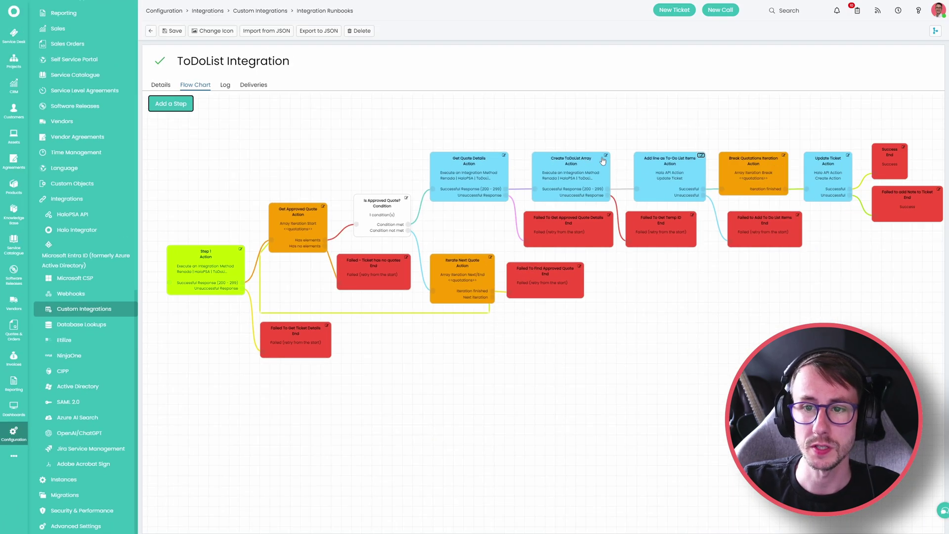
{"action": "left_click", "coordinate": [605, 158]}
{"action": "left_click", "coordinate": [278, 276]}
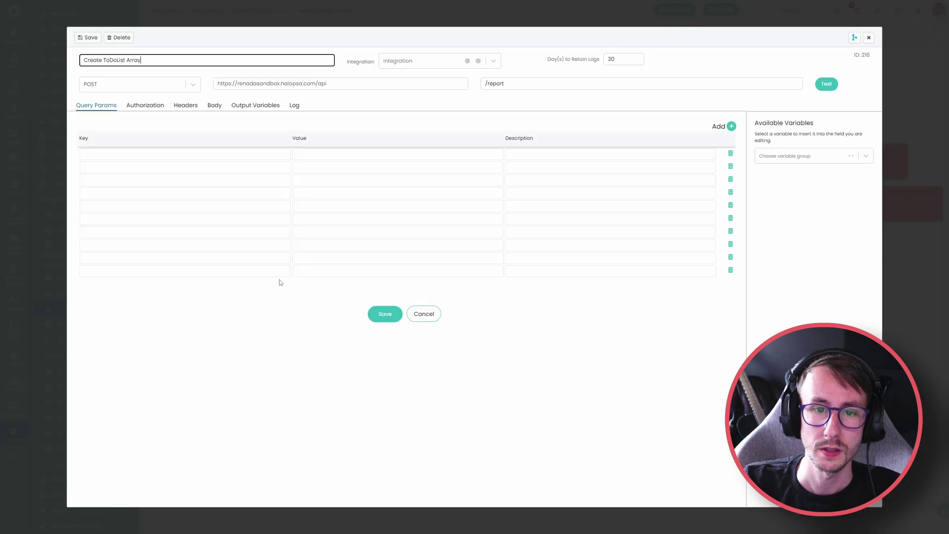
{"action": "left_click", "coordinate": [215, 105]}
{"action": "left_click", "coordinate": [174, 189]}
{"action": "key", "text": "ctrl+a"}
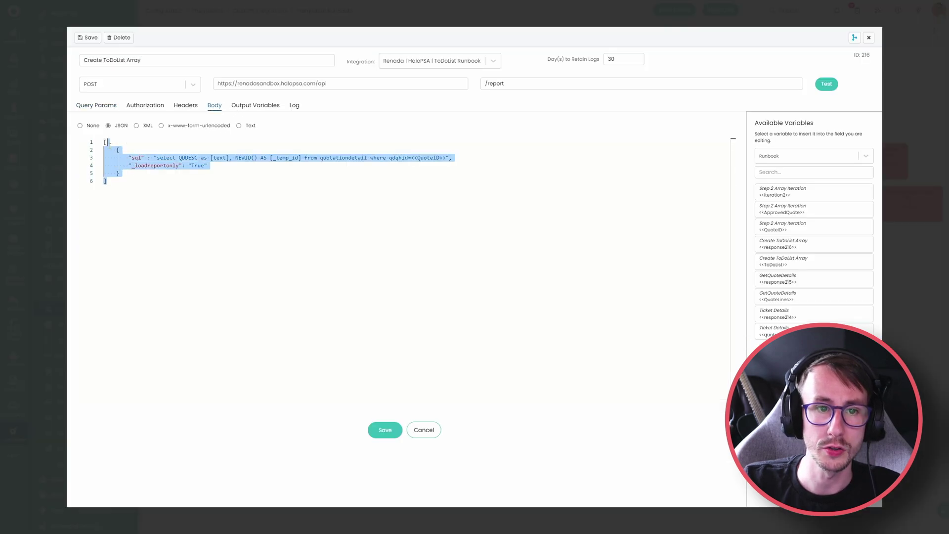
Confirm the ToDoList output variable, save the method, and return to the flow chart
{"action": "left_click", "coordinate": [253, 106]}
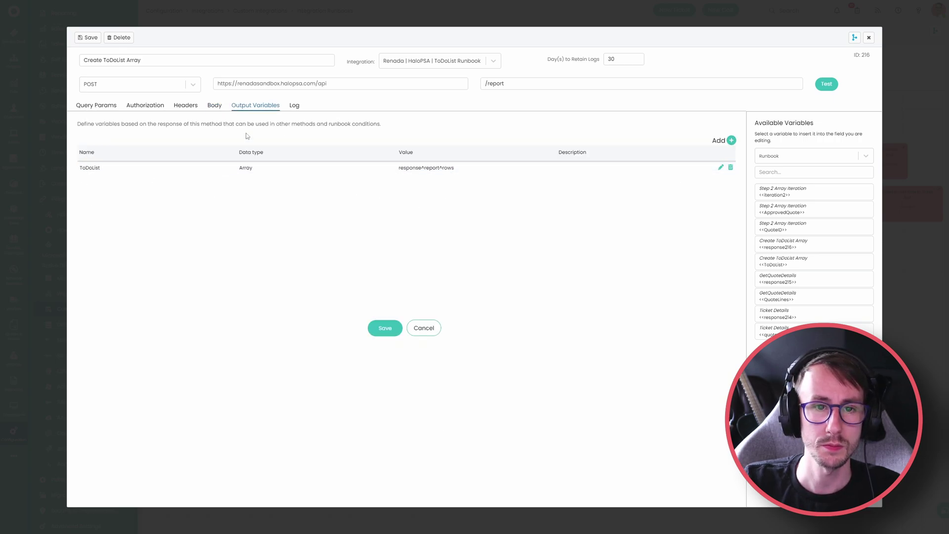
{"action": "left_click", "coordinate": [215, 106]}
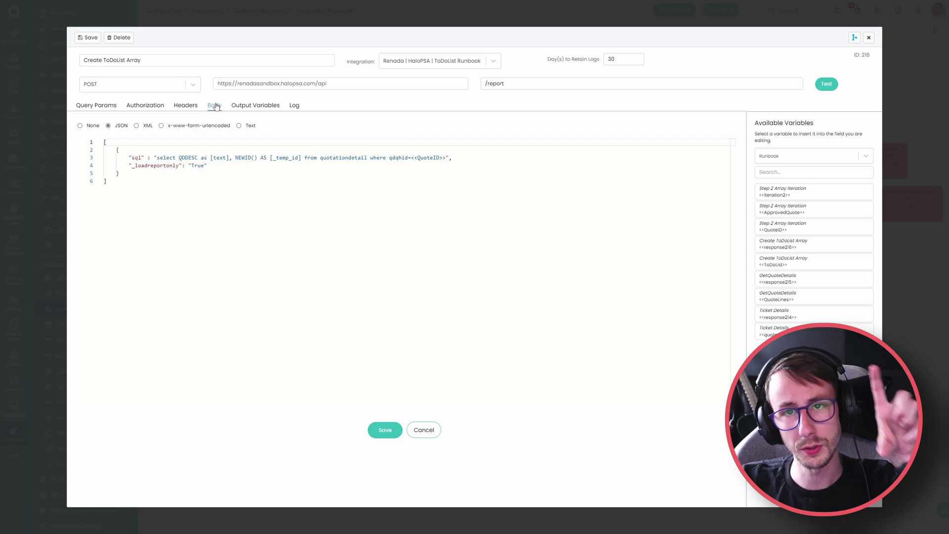
{"action": "left_click", "coordinate": [245, 105]}
{"action": "left_click_drag", "start_coordinate": [144, 171], "coordinate": [79, 168]}
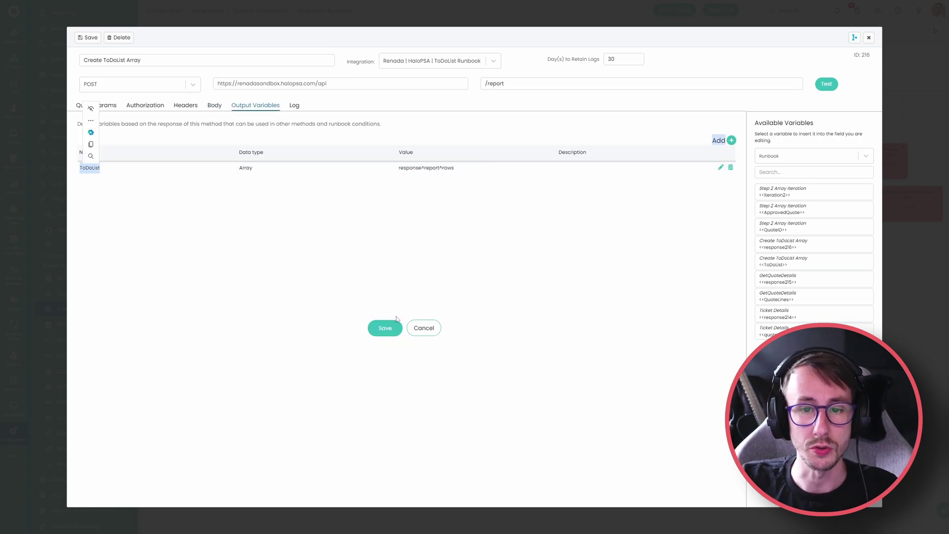
{"action": "left_click", "coordinate": [424, 327]}
{"action": "left_click", "coordinate": [868, 38]}
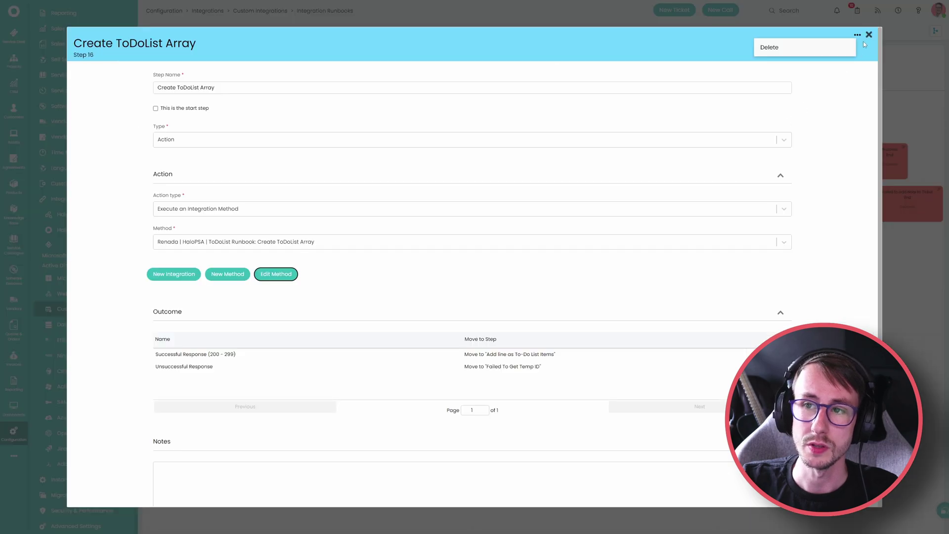
{"action": "left_click", "coordinate": [865, 36]}
Open the Add line as To-Do List Items step and review its body sending <<ticket^id>> and <<ToDoList>>
{"action": "left_click", "coordinate": [701, 157]}
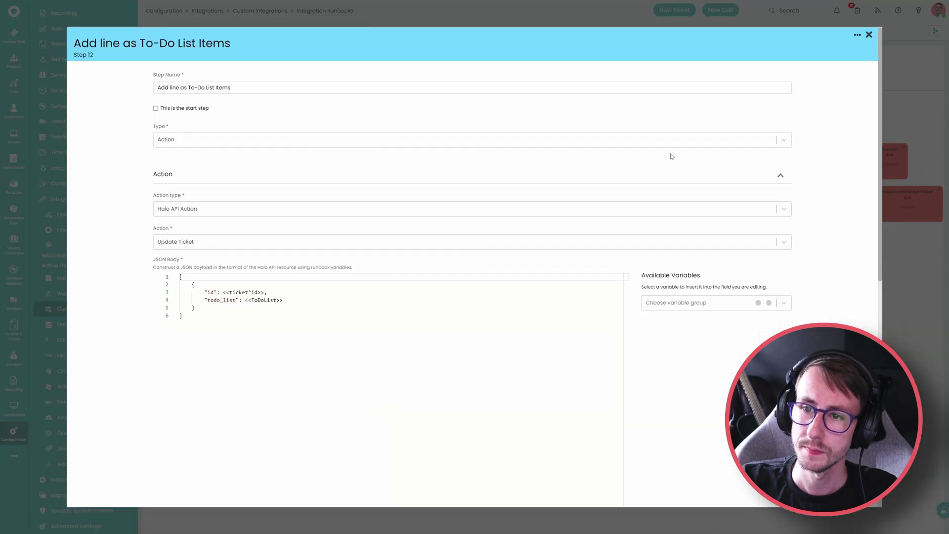
{"action": "left_click", "coordinate": [254, 318]}
{"action": "key", "text": "ctrl+a"}
{"action": "left_click", "coordinate": [299, 353]}
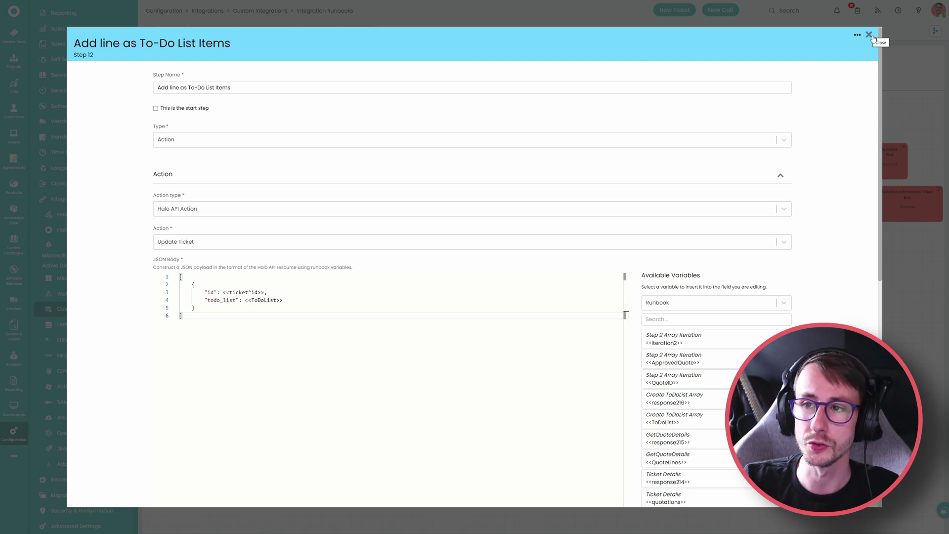
Pan to the later steps and confirm Break Quotations Iteration's outcome moves to Update Ticket
{"action": "left_click", "coordinate": [870, 37]}
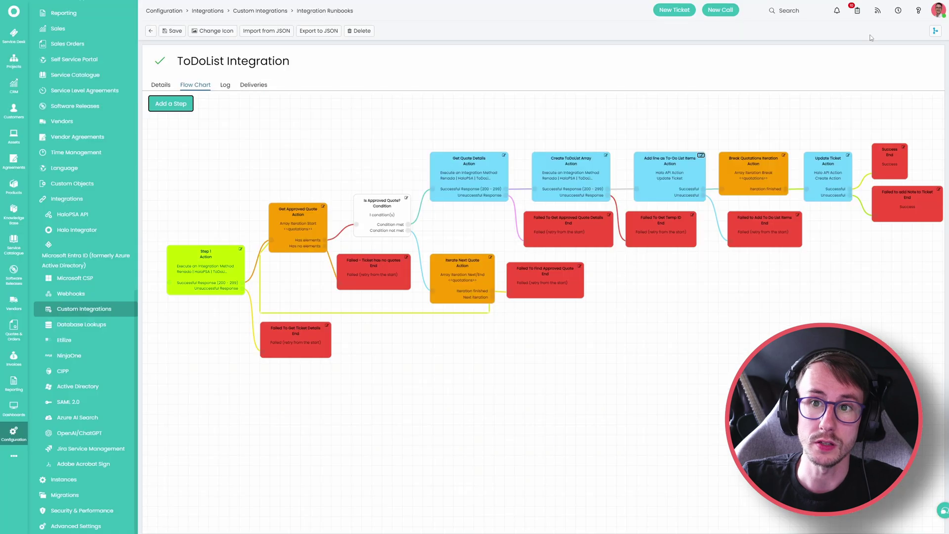
{"action": "left_click_drag", "start_coordinate": [820, 301], "coordinate": [660, 318]}
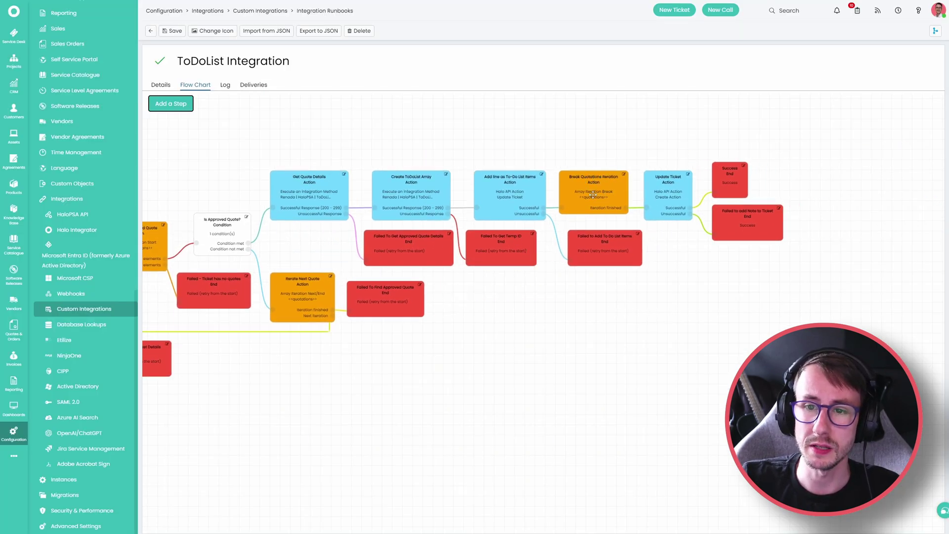
{"action": "left_click", "coordinate": [624, 174]}
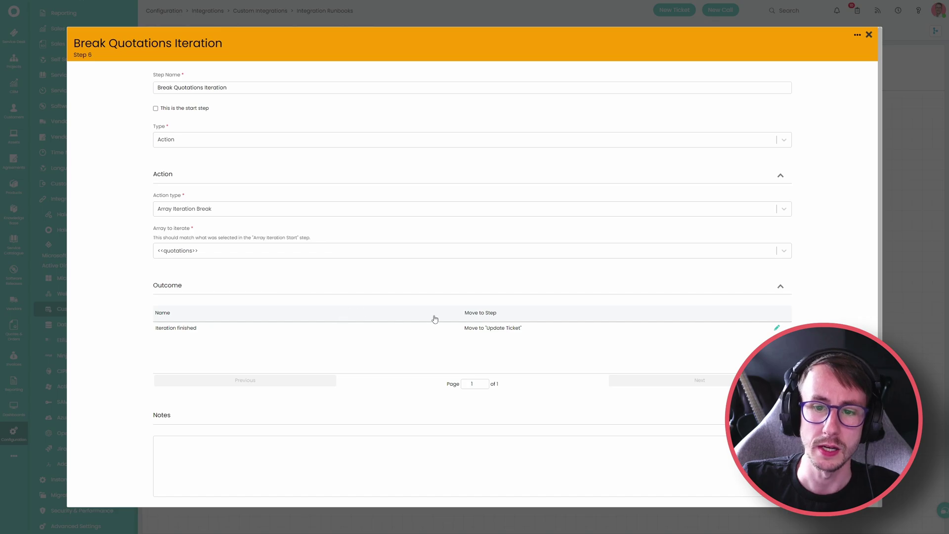
{"action": "left_click_drag", "start_coordinate": [464, 328], "coordinate": [515, 329]}
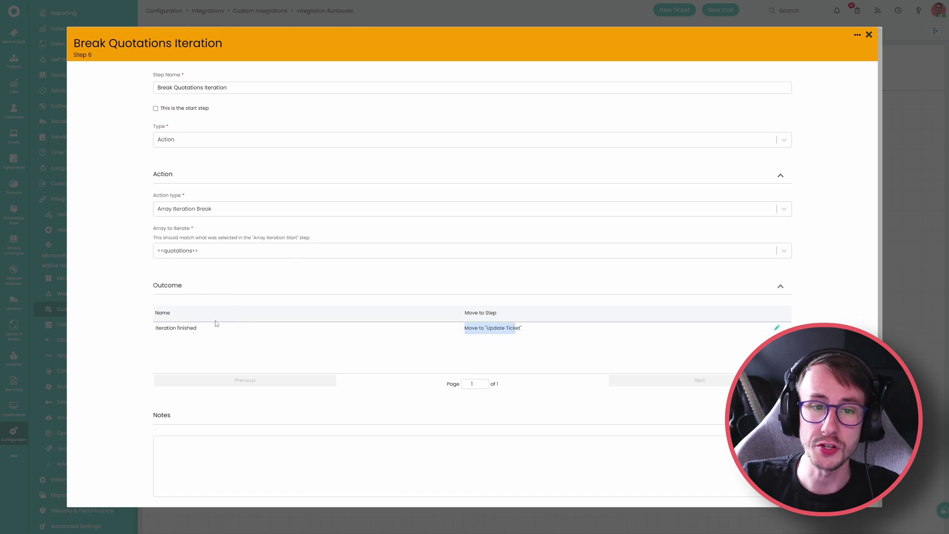
{"action": "left_click", "coordinate": [869, 34]}
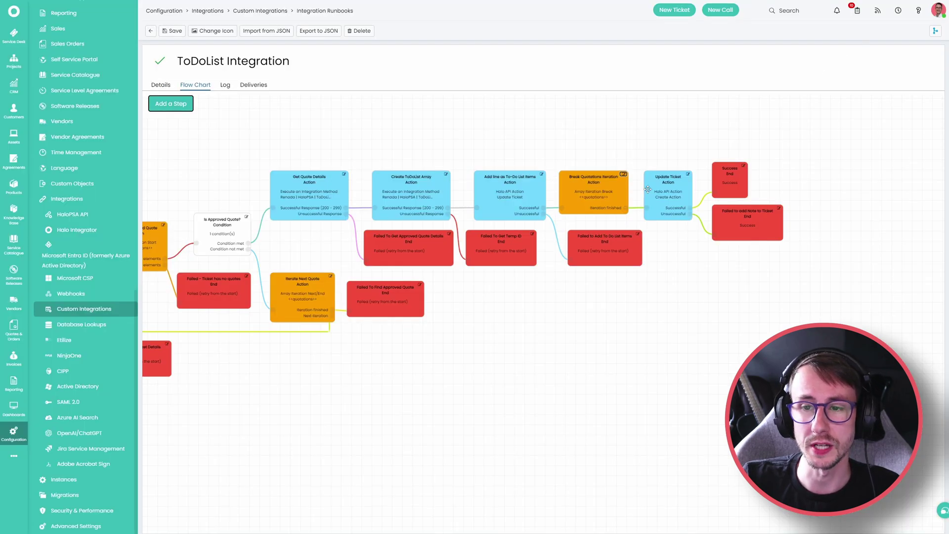
Review the Update Ticket step's JSON body, then close it
{"action": "left_click", "coordinate": [687, 174]}
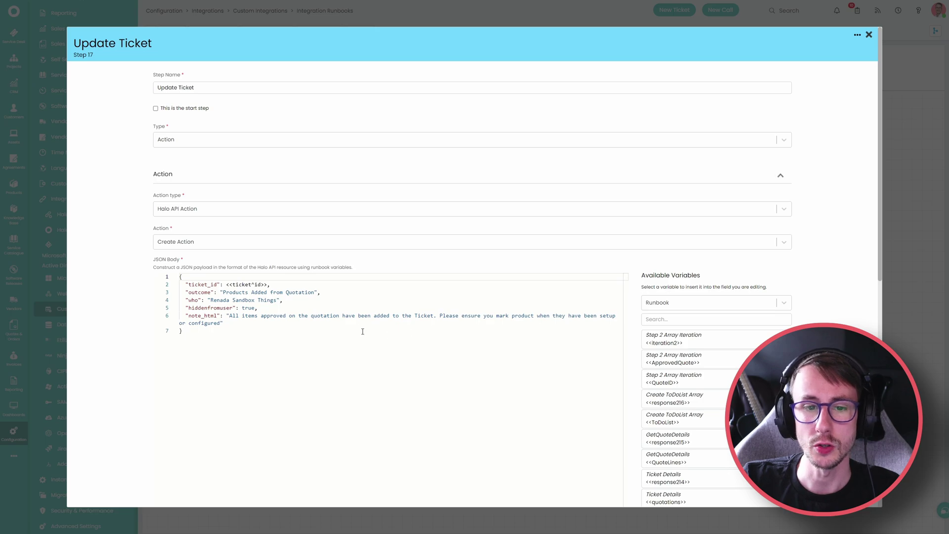
{"action": "left_click", "coordinate": [272, 332]}
{"action": "key", "text": "ctrl+a"}
{"action": "left_click", "coordinate": [304, 349]}
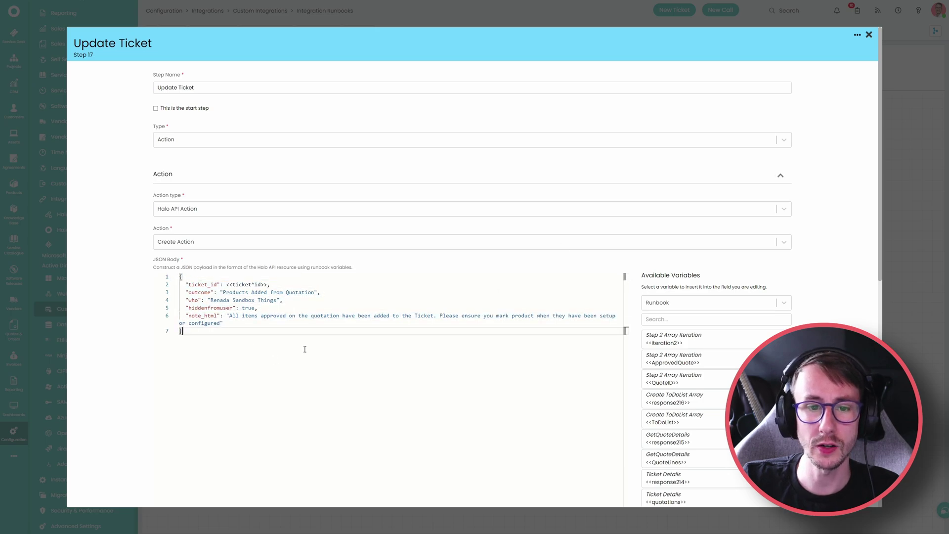
{"action": "left_click", "coordinate": [868, 36]}
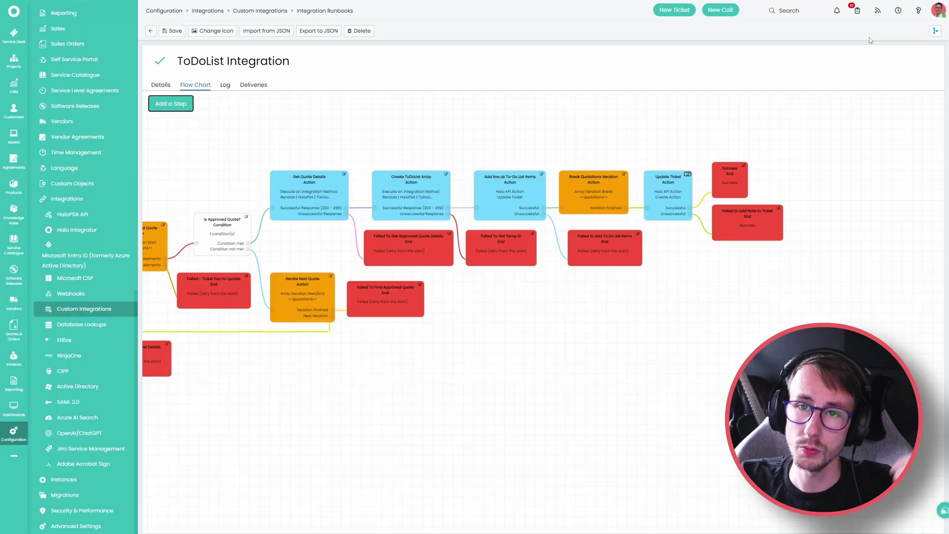
In Service Desk, hide the views panel and read ticket 1383's Products Added from Quotation note
{"action": "left_click", "coordinate": [5, 43]}
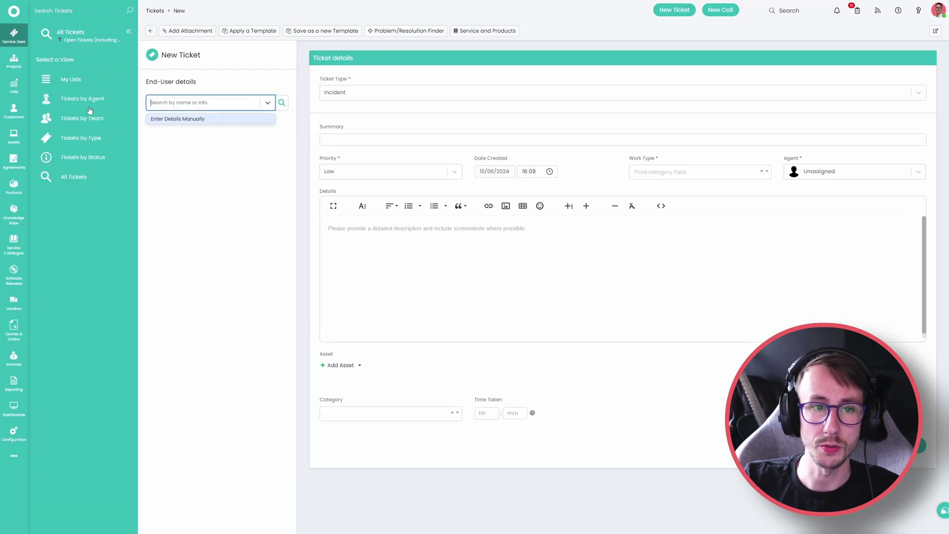
{"action": "left_click", "coordinate": [128, 32]}
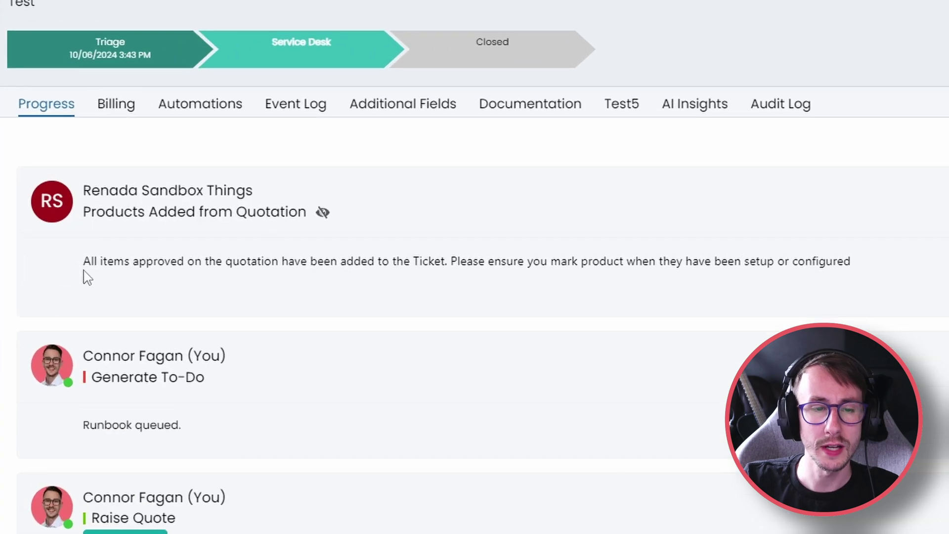
{"action": "left_click_drag", "start_coordinate": [89, 275], "coordinate": [448, 267]}
{"action": "left_click", "coordinate": [451, 282]}
{"action": "left_click_drag", "start_coordinate": [593, 258], "coordinate": [862, 269]}
{"action": "left_click", "coordinate": [845, 294]}
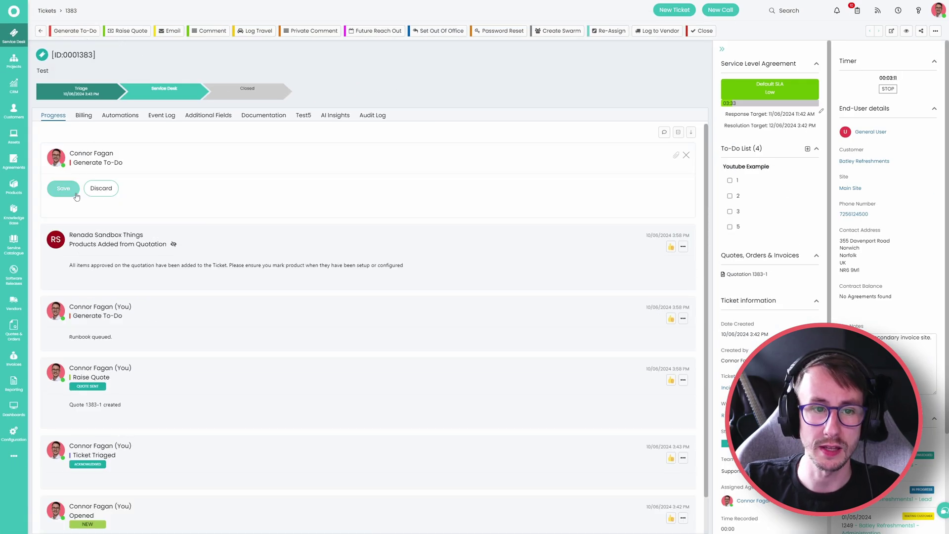
Save the Generate To-Do action so the runbook is queued for ticket 1383
{"action": "left_click", "coordinate": [63, 188]}
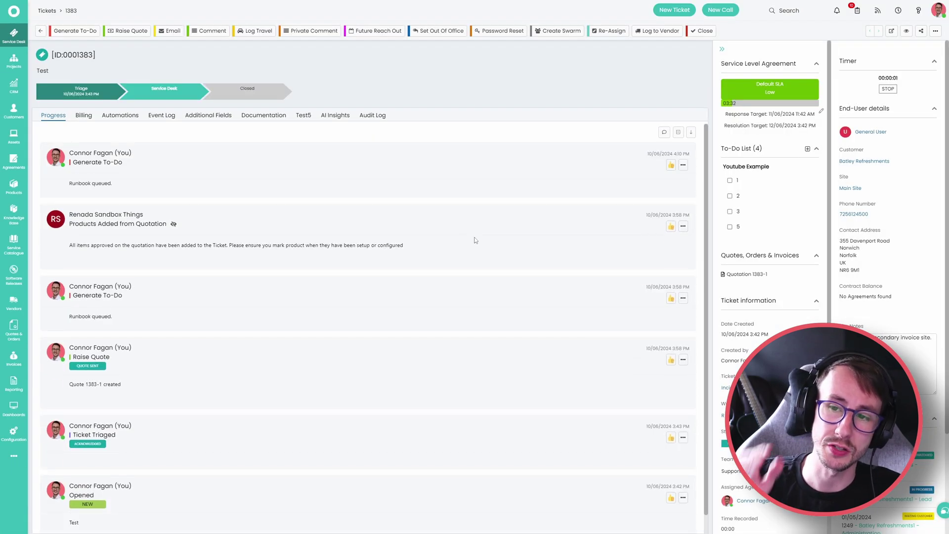